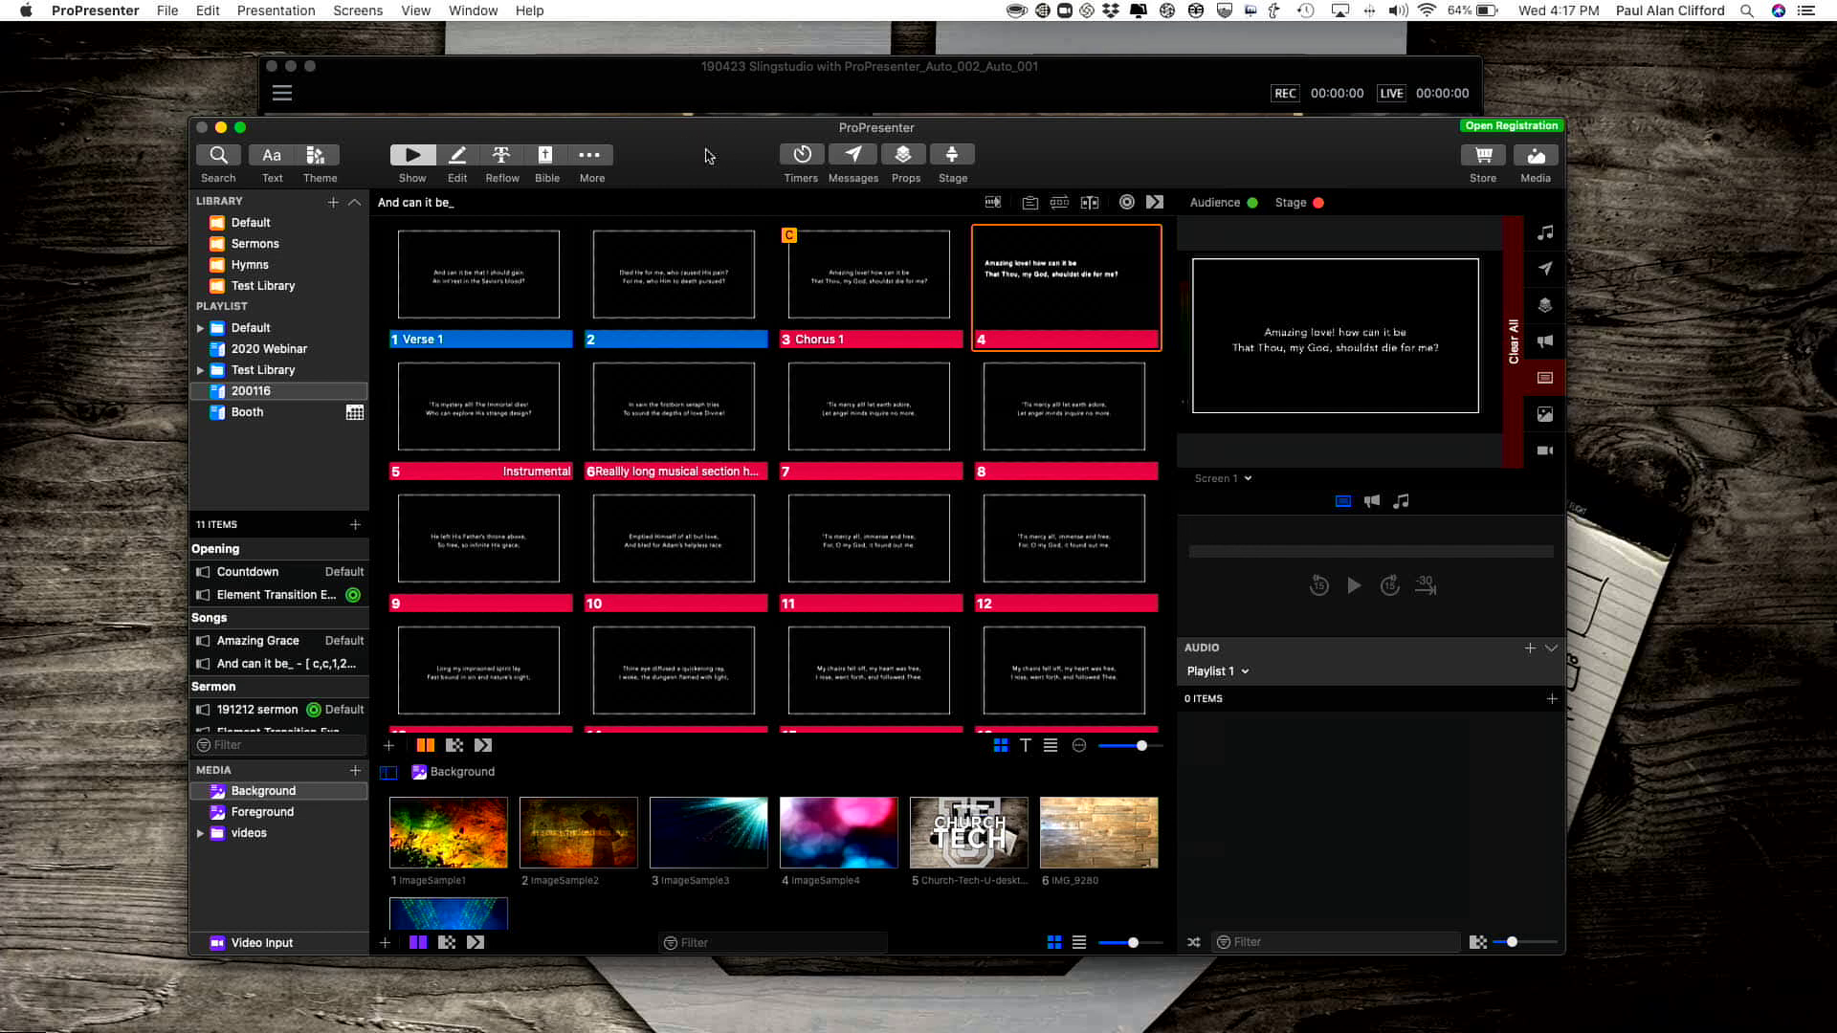
- Review the Screen 1 and Sling Studio screen settings, keeping Broadcom 2.0 as Sling's output
left_click(353, 11)
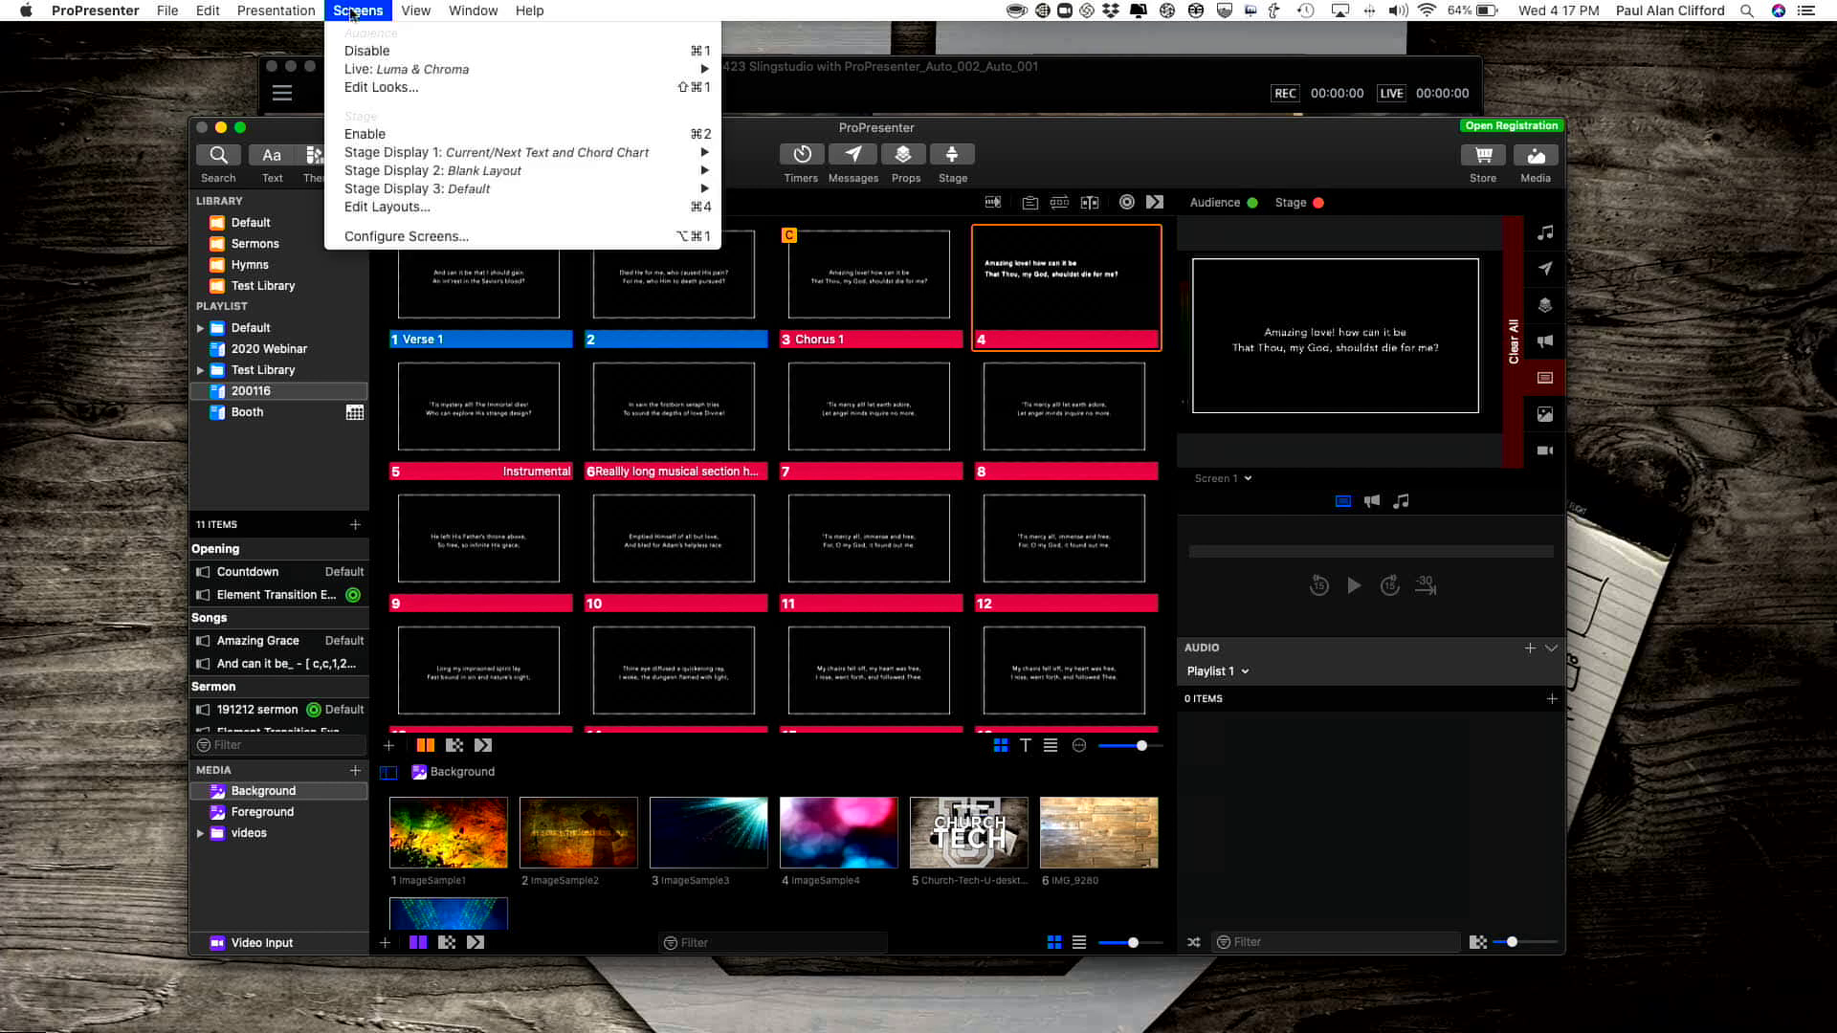
left_click(394, 237)
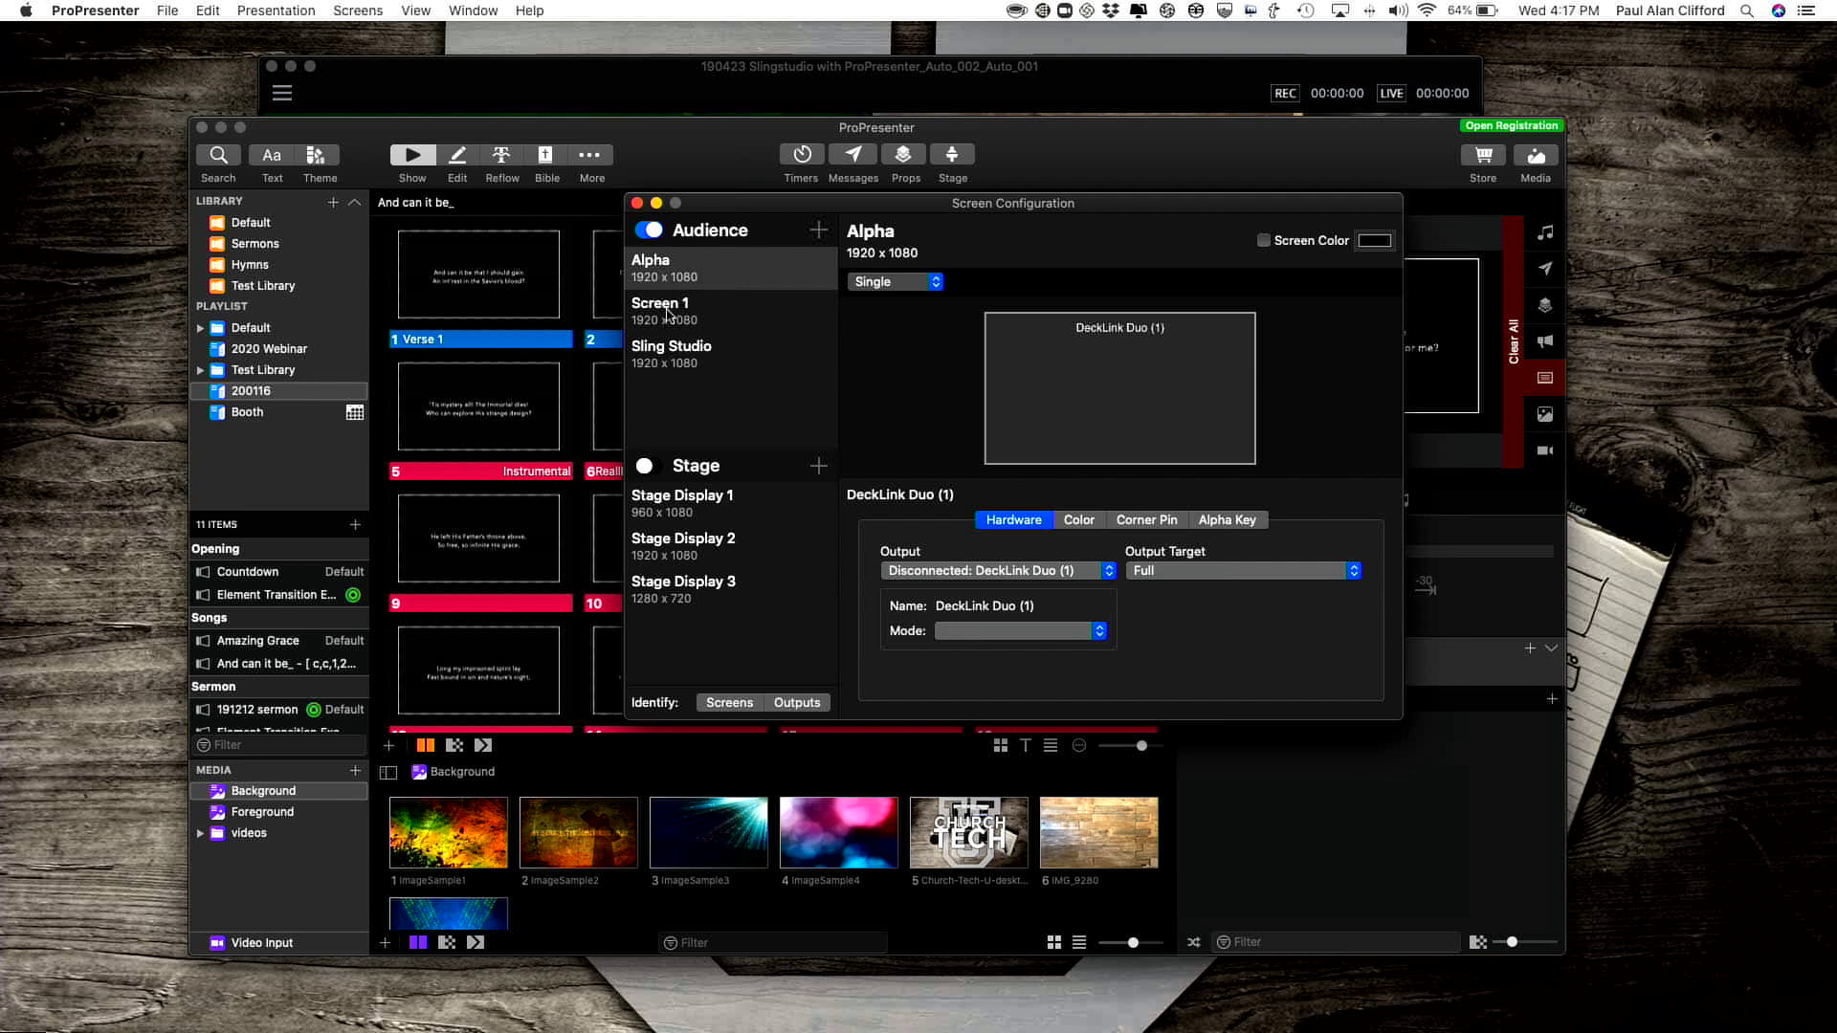
left_click(681, 314)
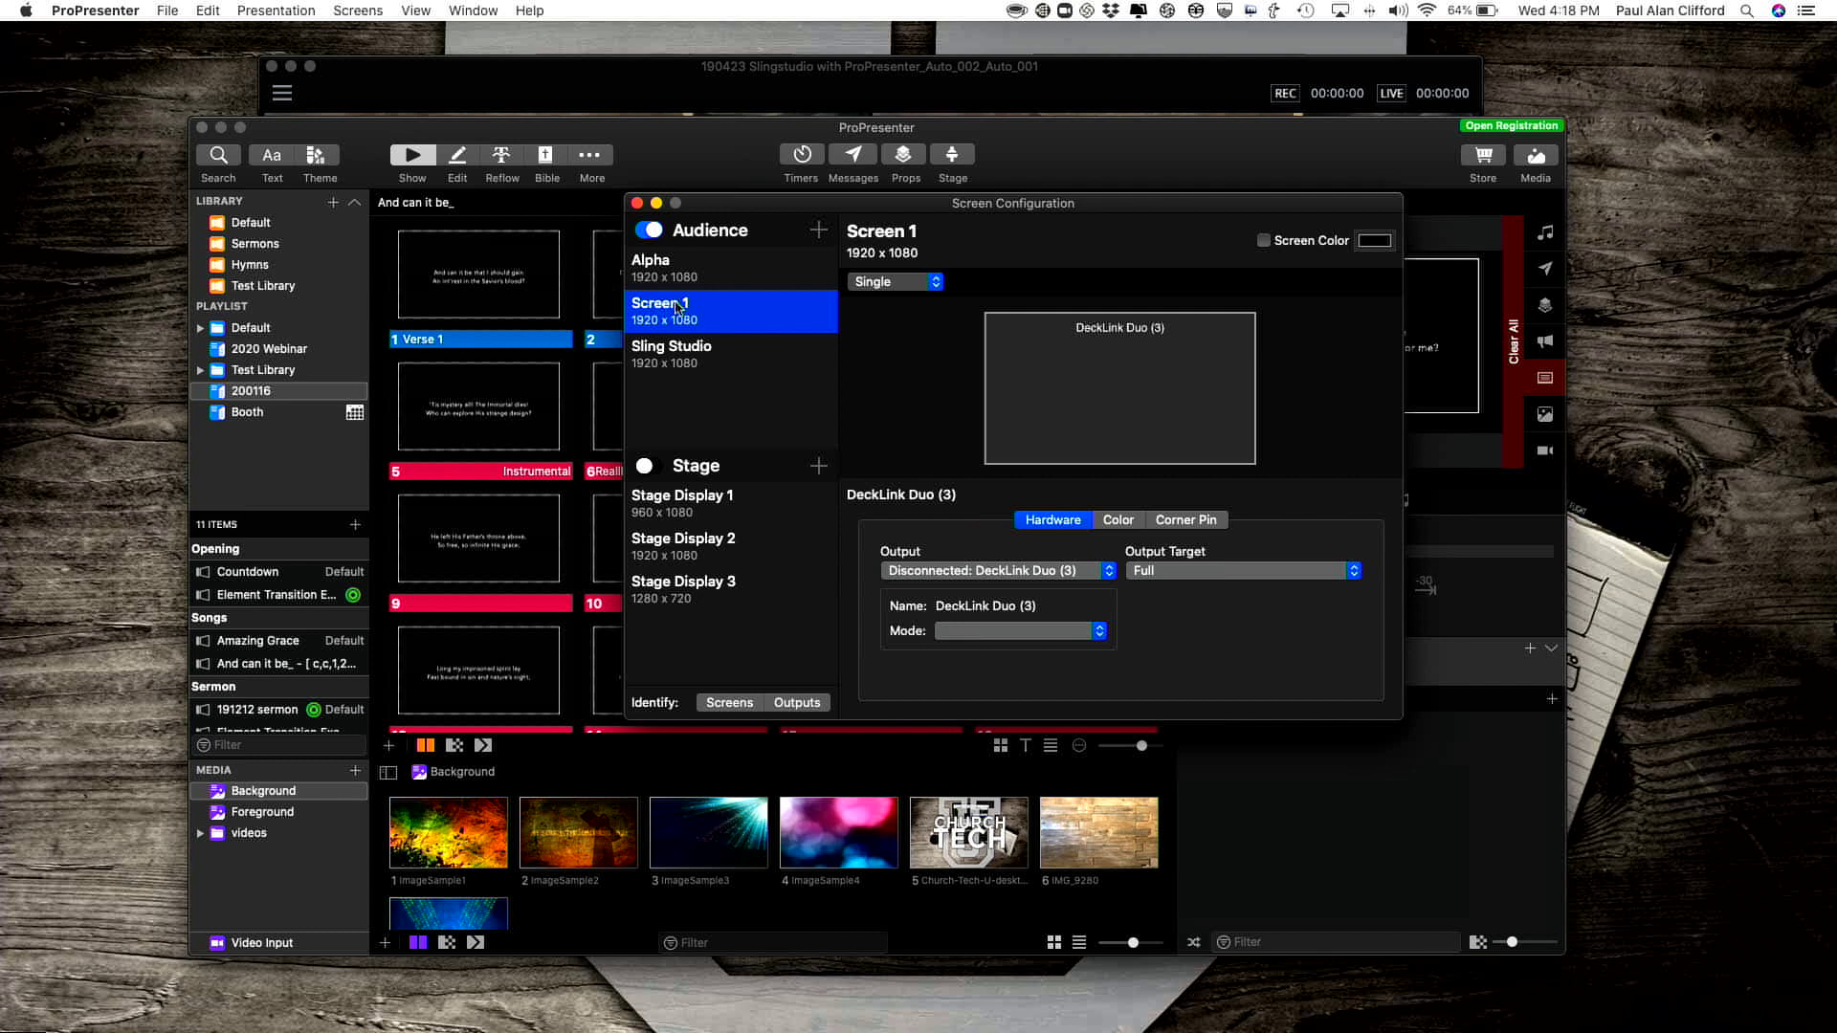
left_click(670, 359)
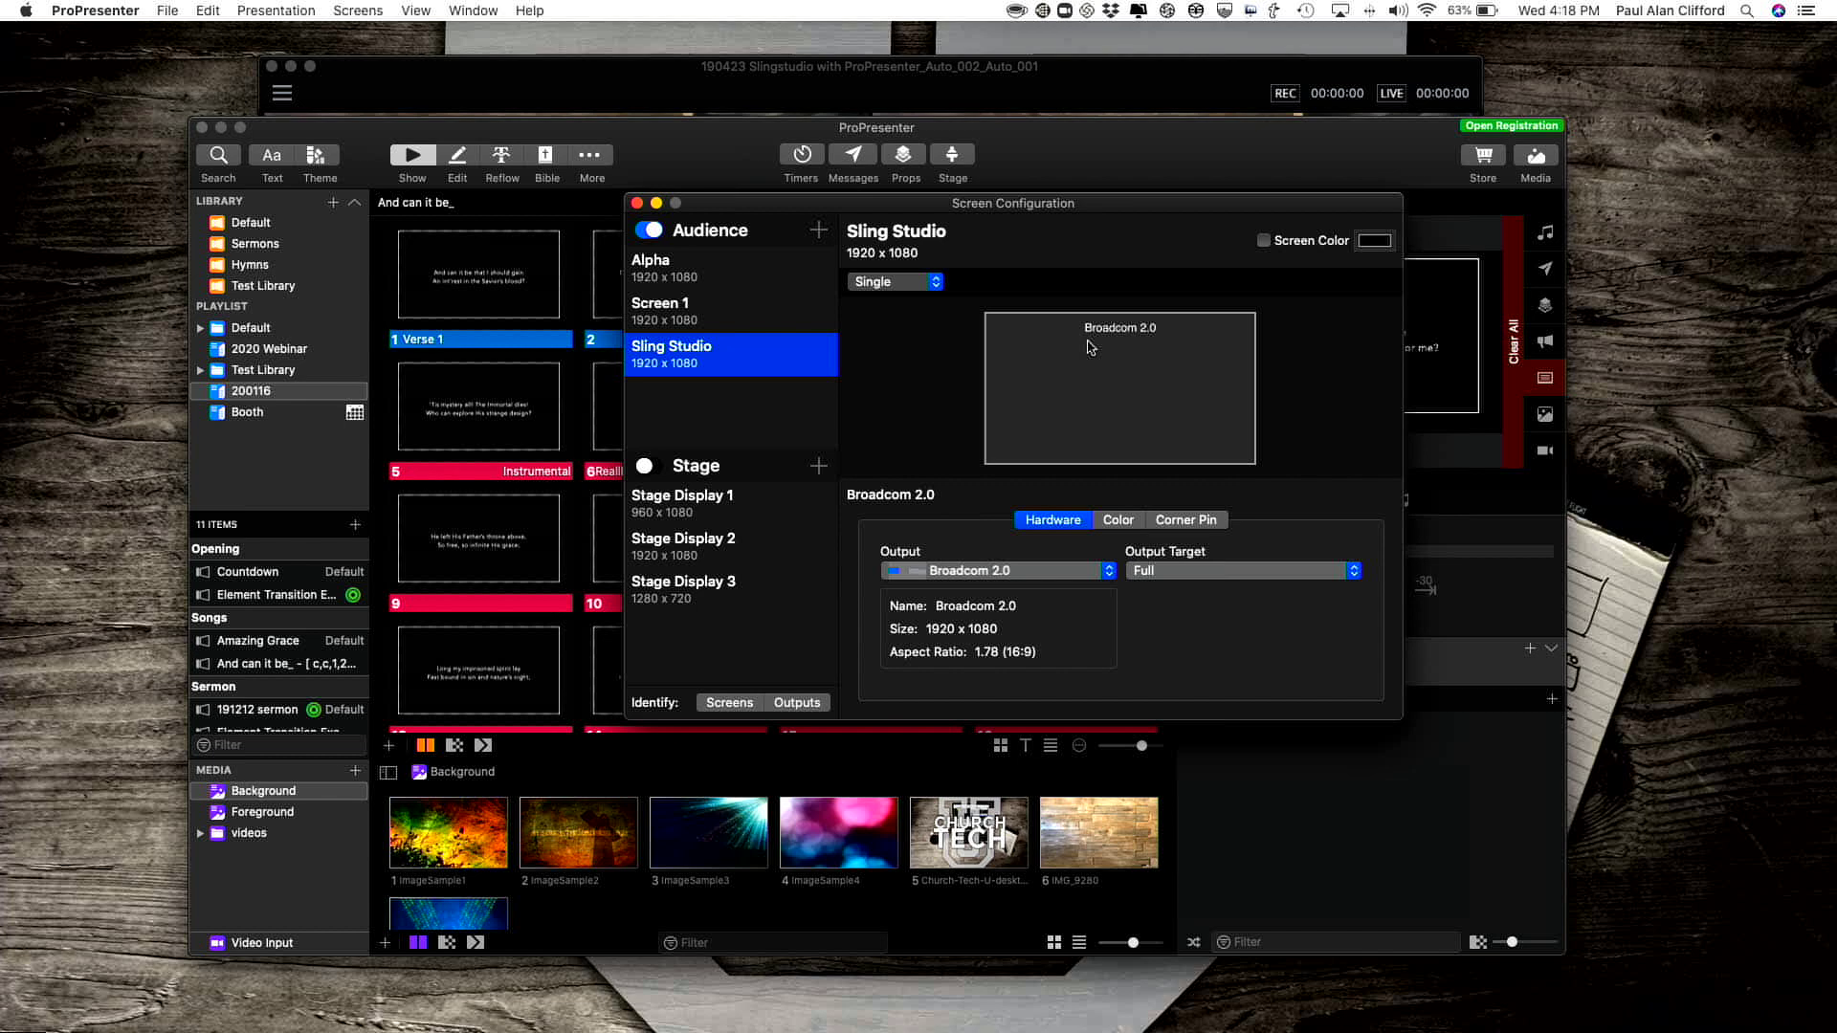
left_click(1115, 571)
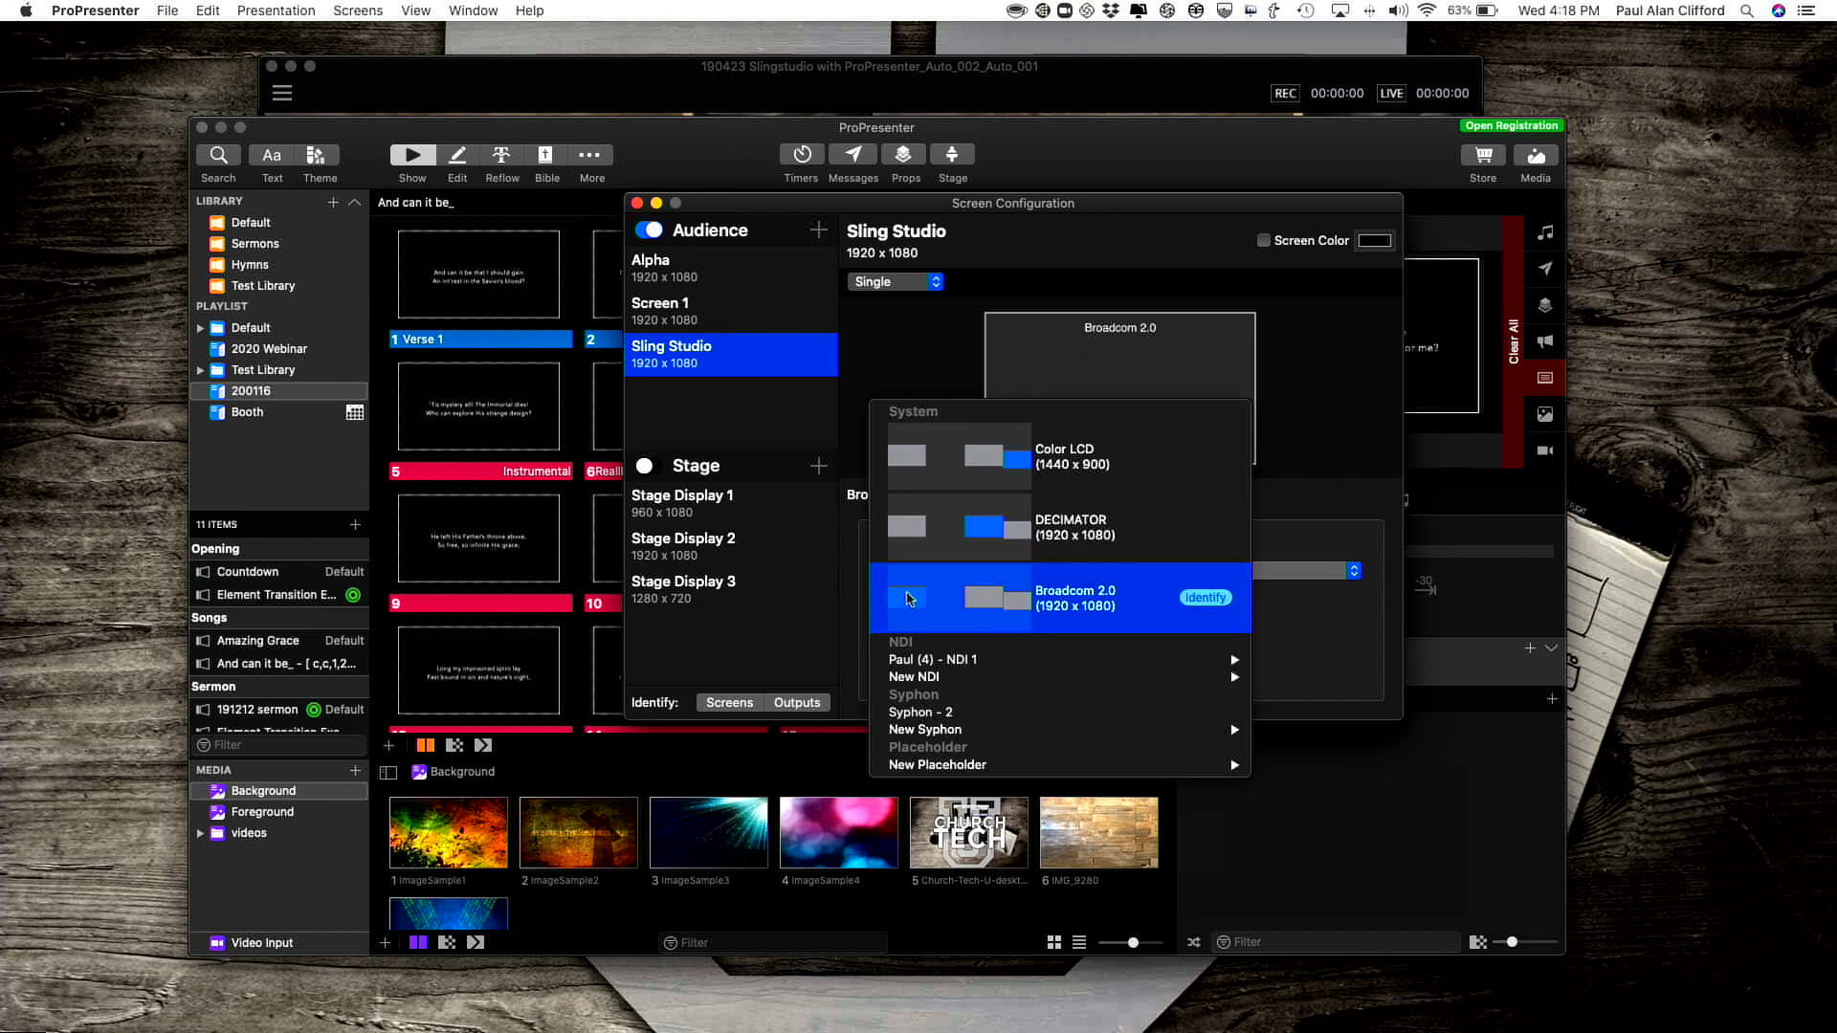
left_click(897, 361)
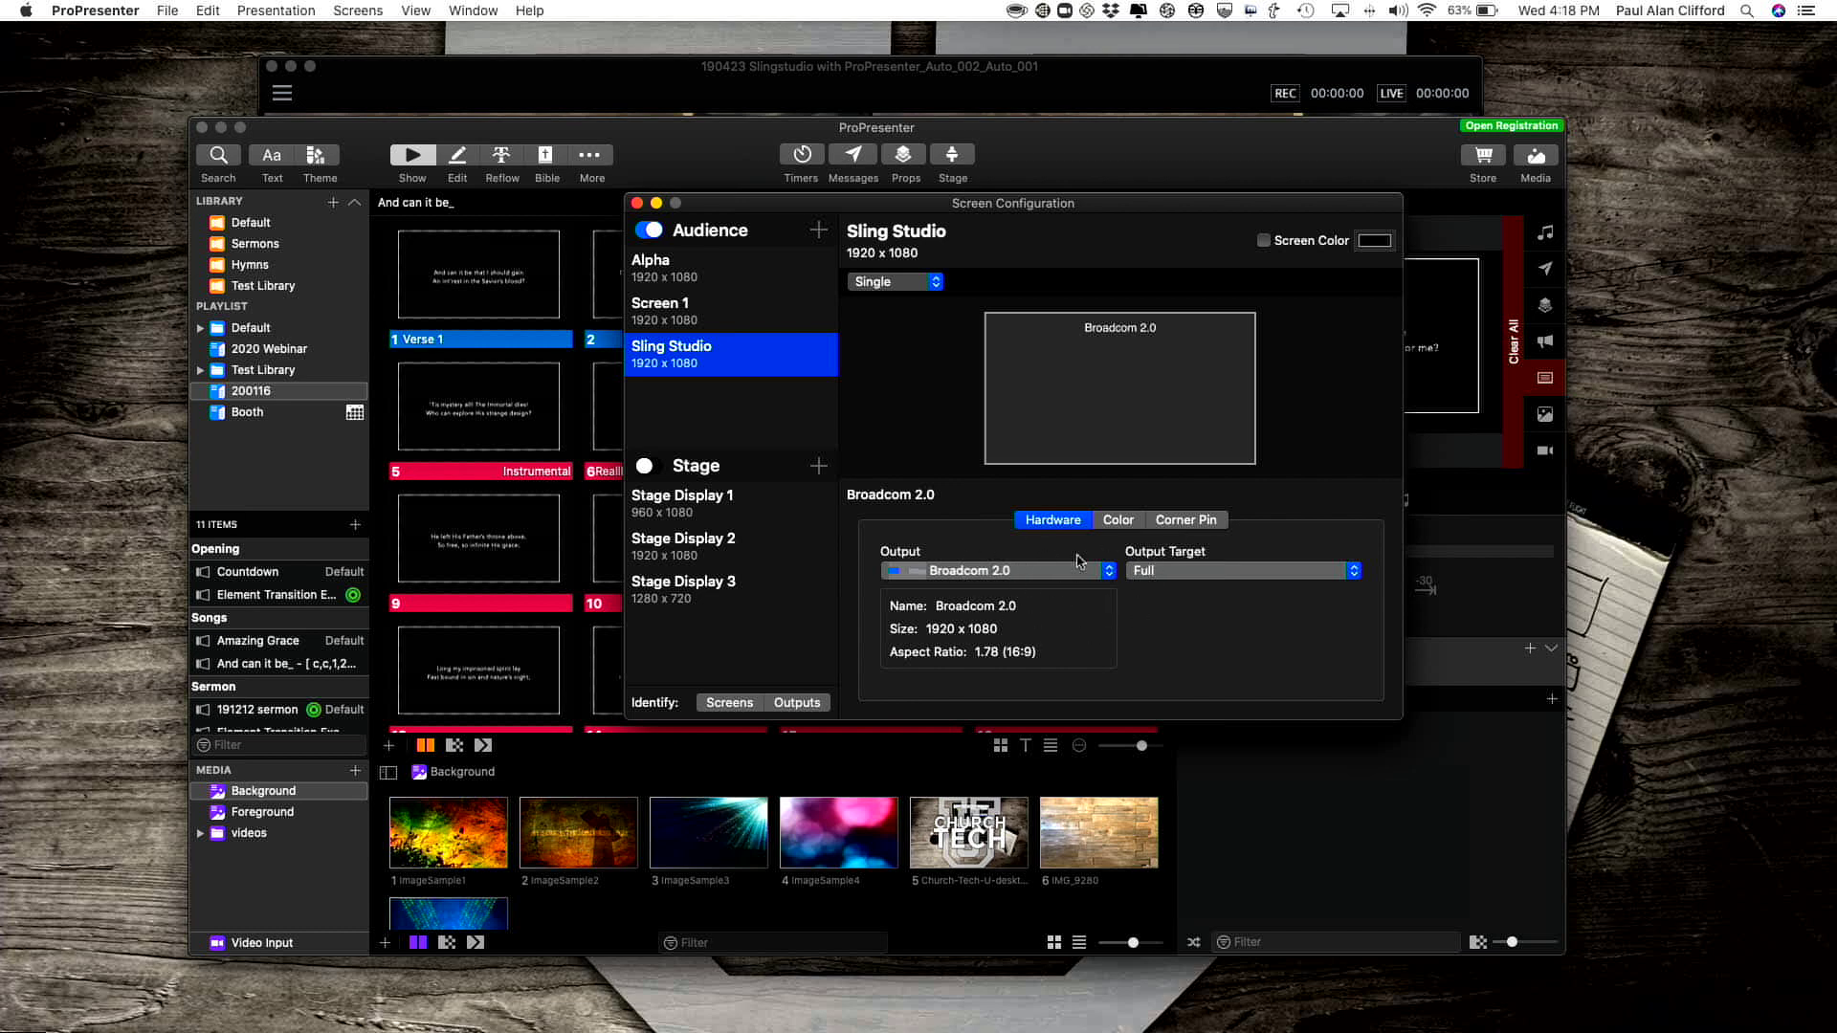
left_click(636, 204)
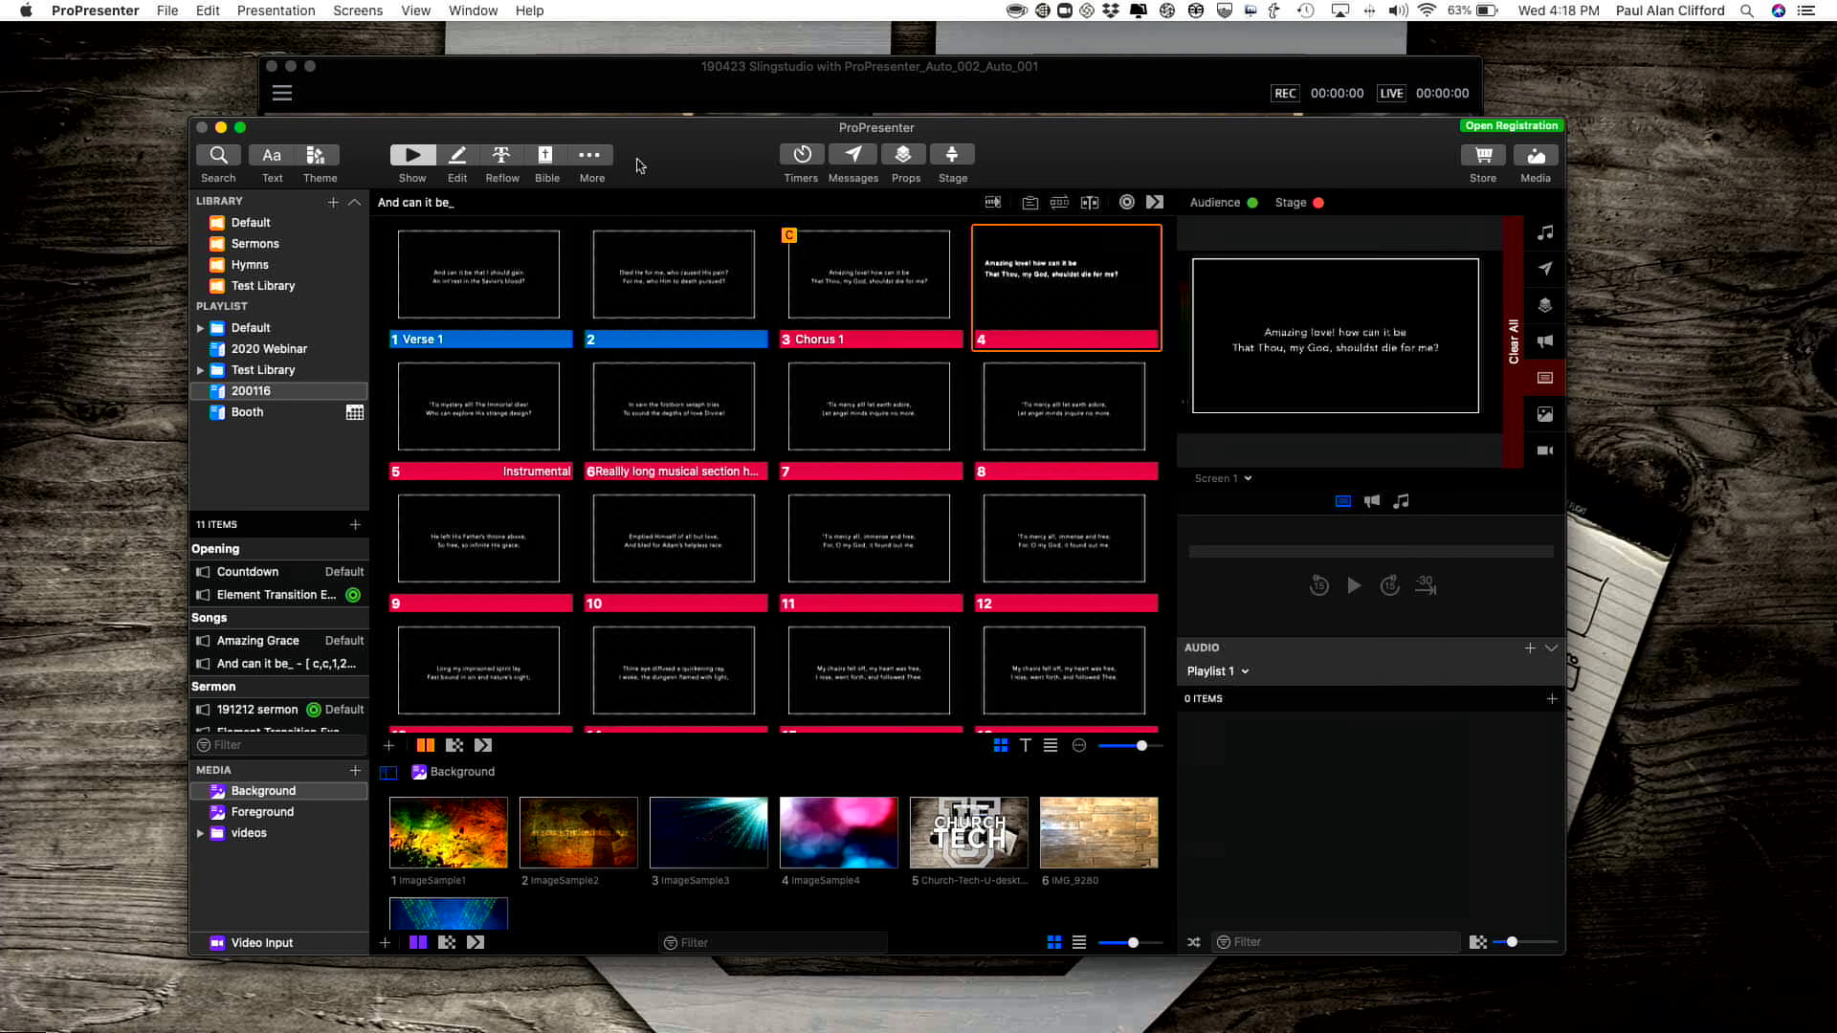
- Give Sling the Chroma with bars Template look and put ImageSample4 up as background
left_click(358, 10)
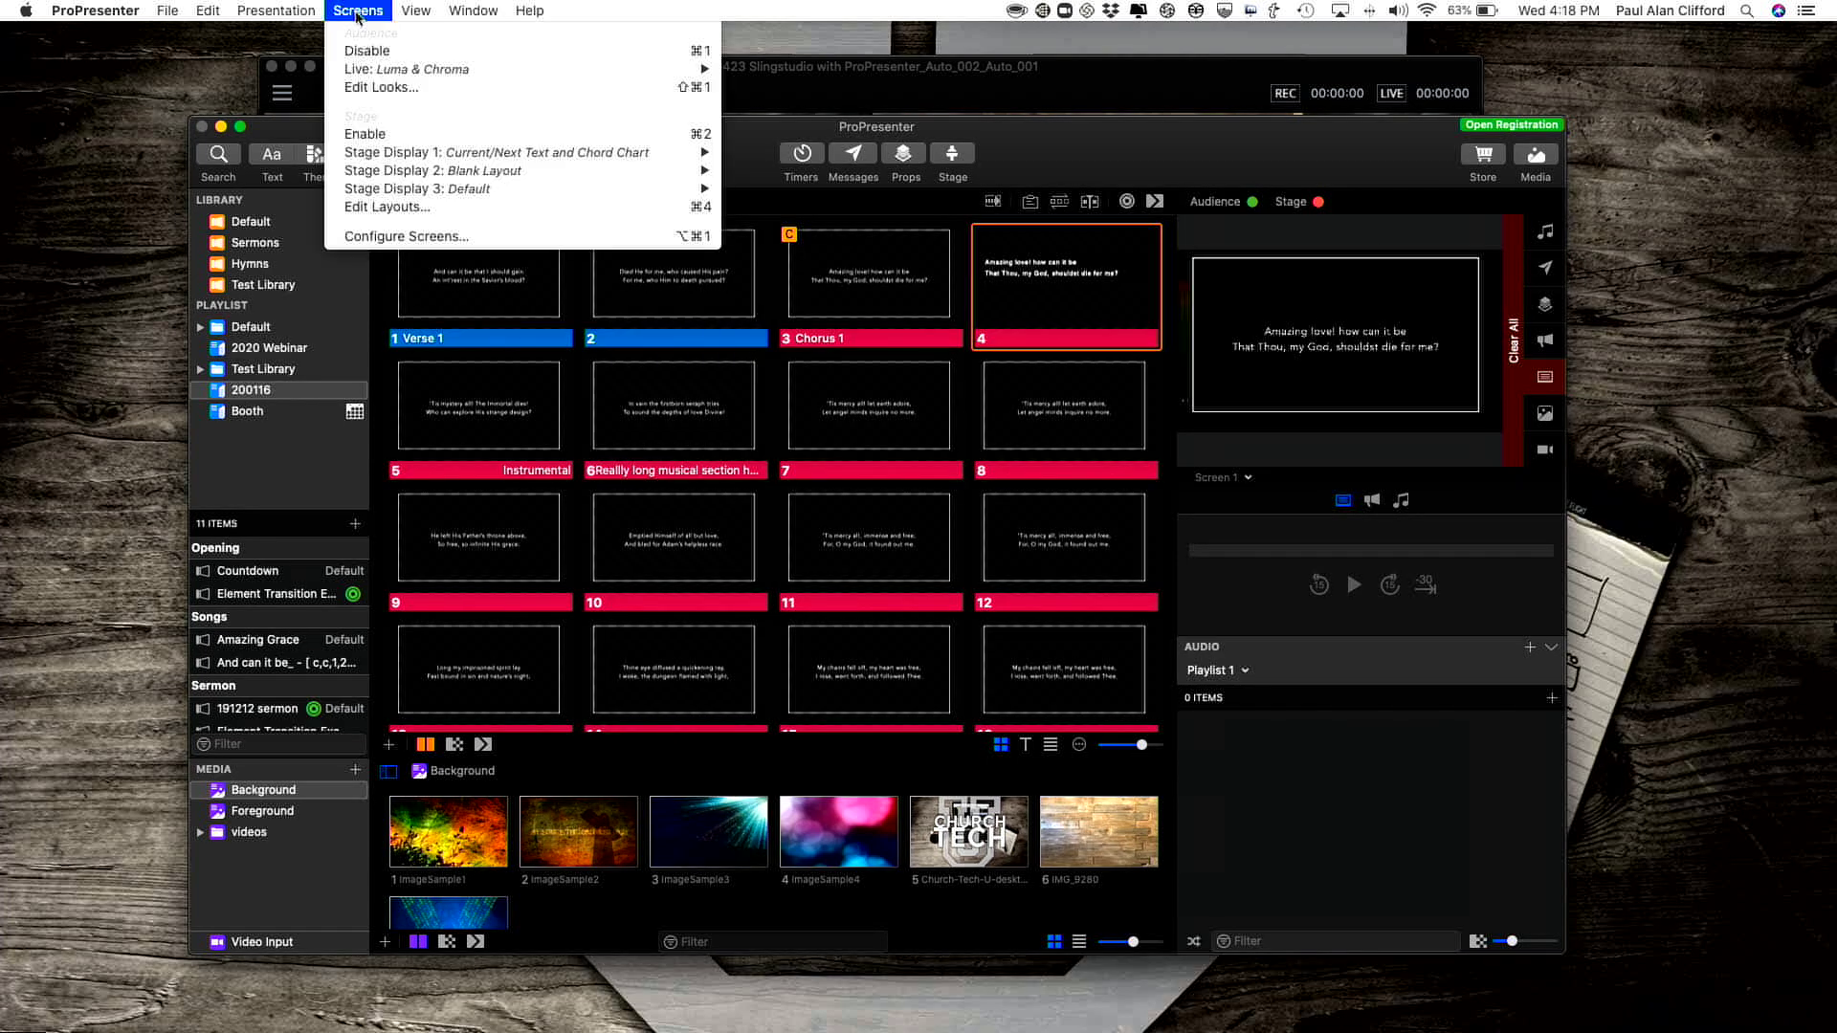
left_click(378, 88)
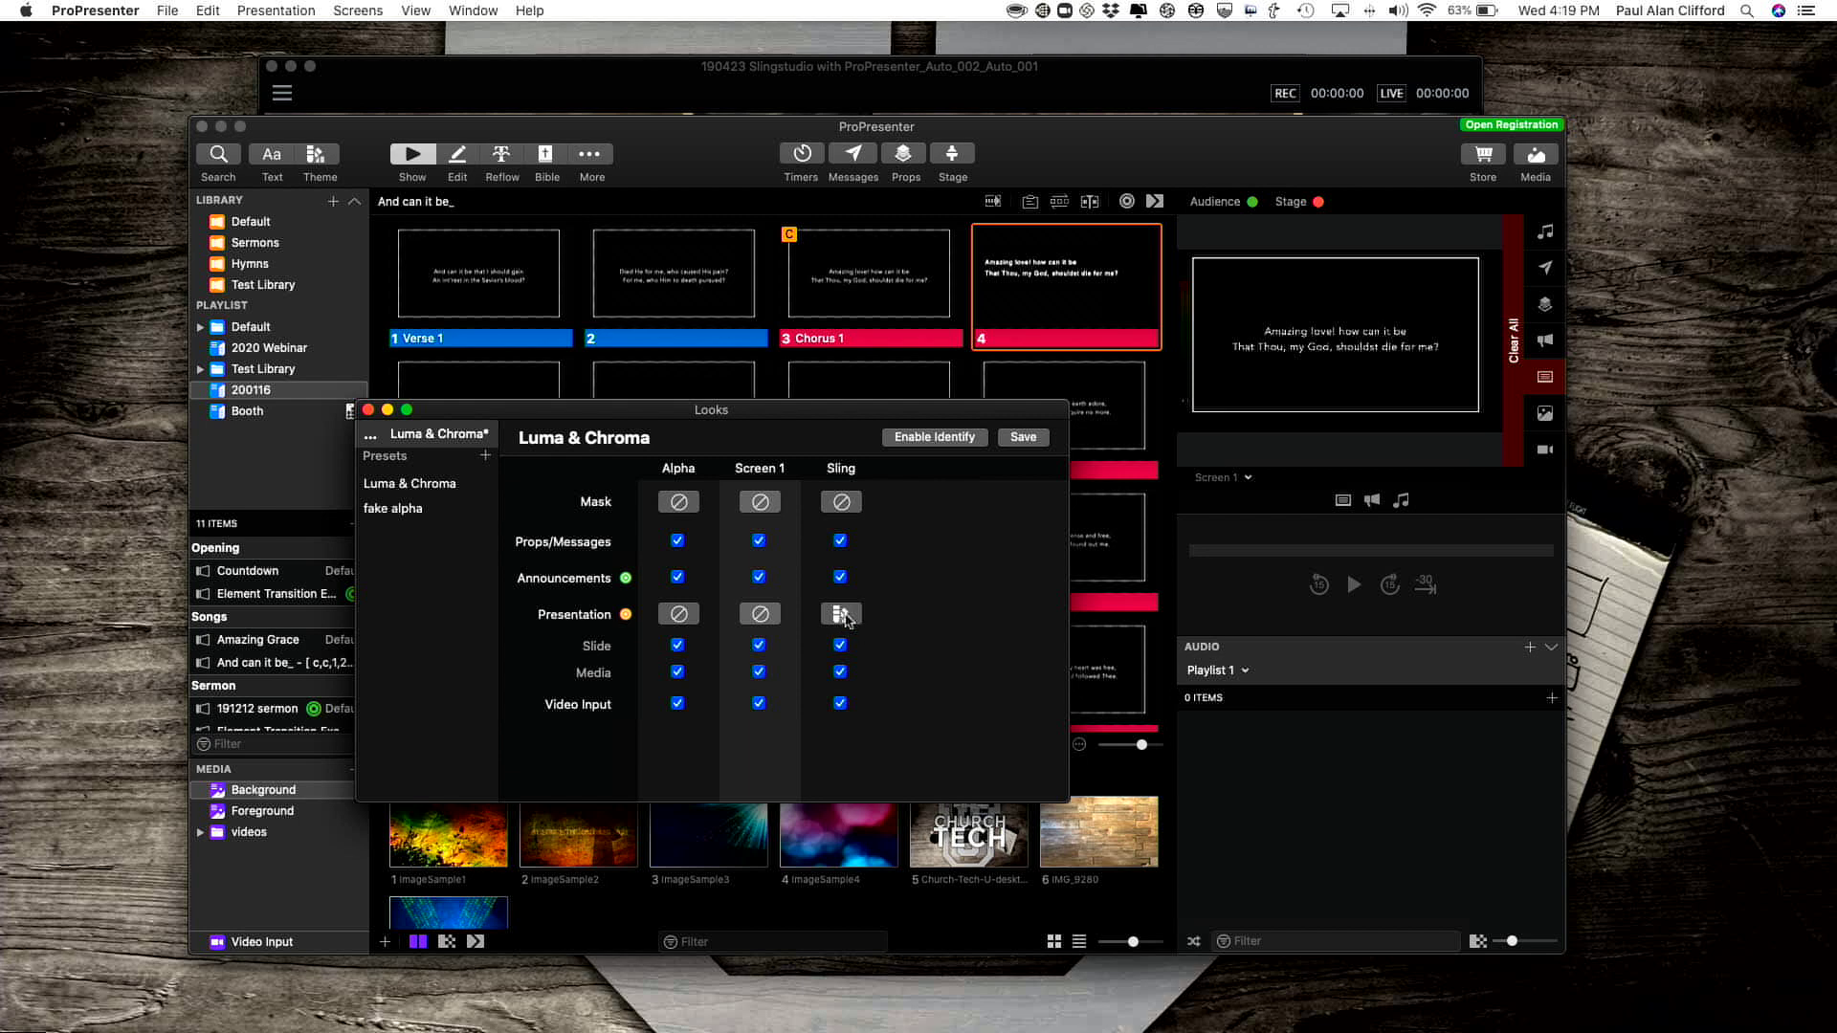
left_click(842, 615)
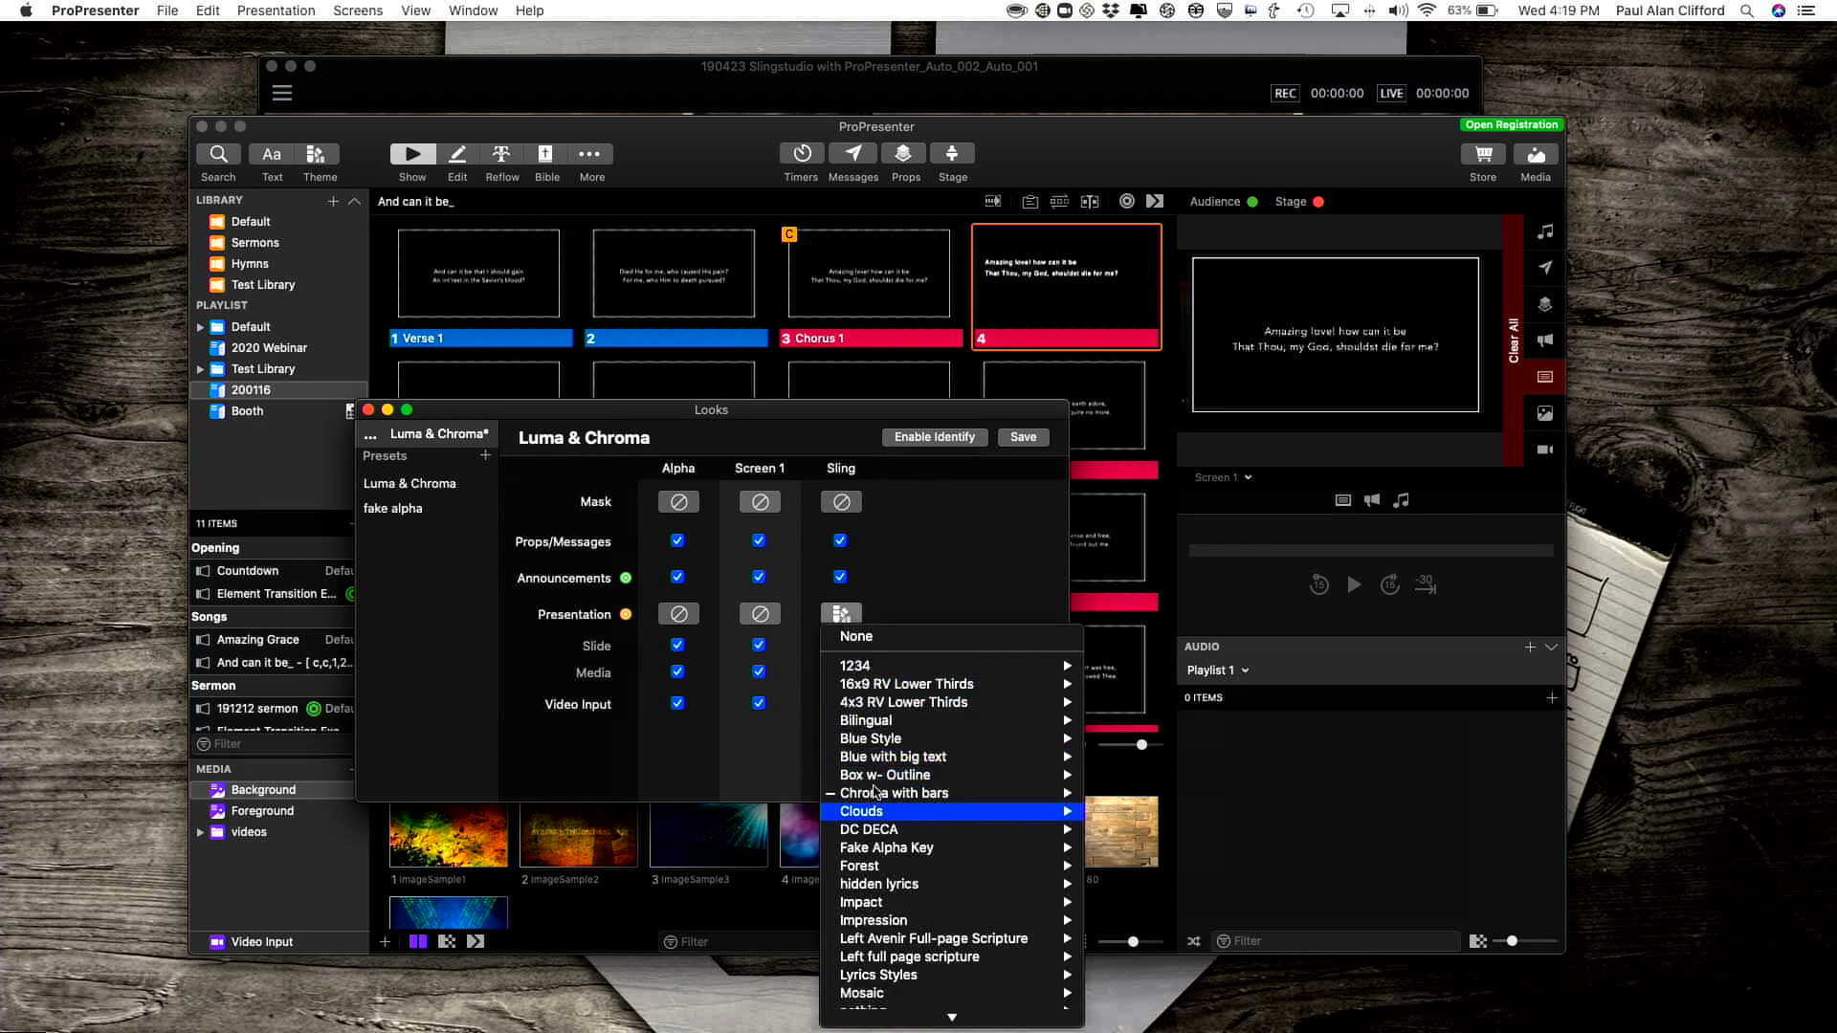
mouse_move(876, 792)
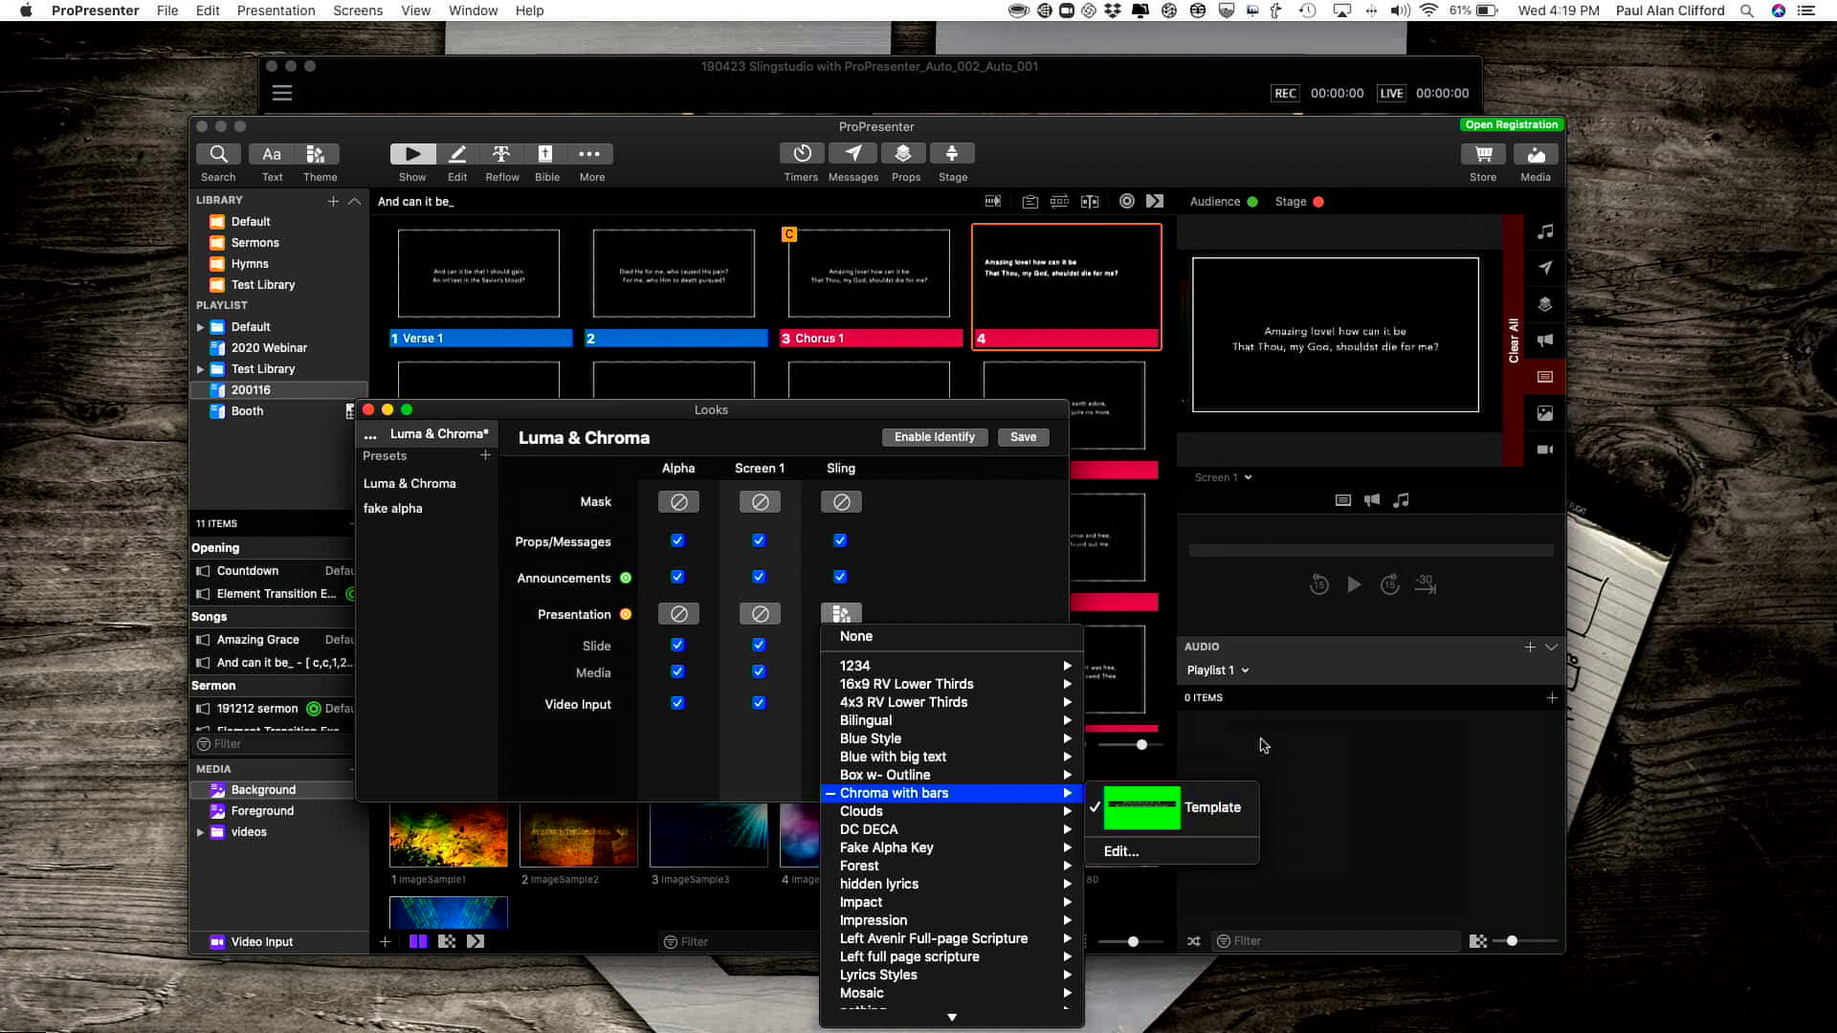
left_click(1263, 745)
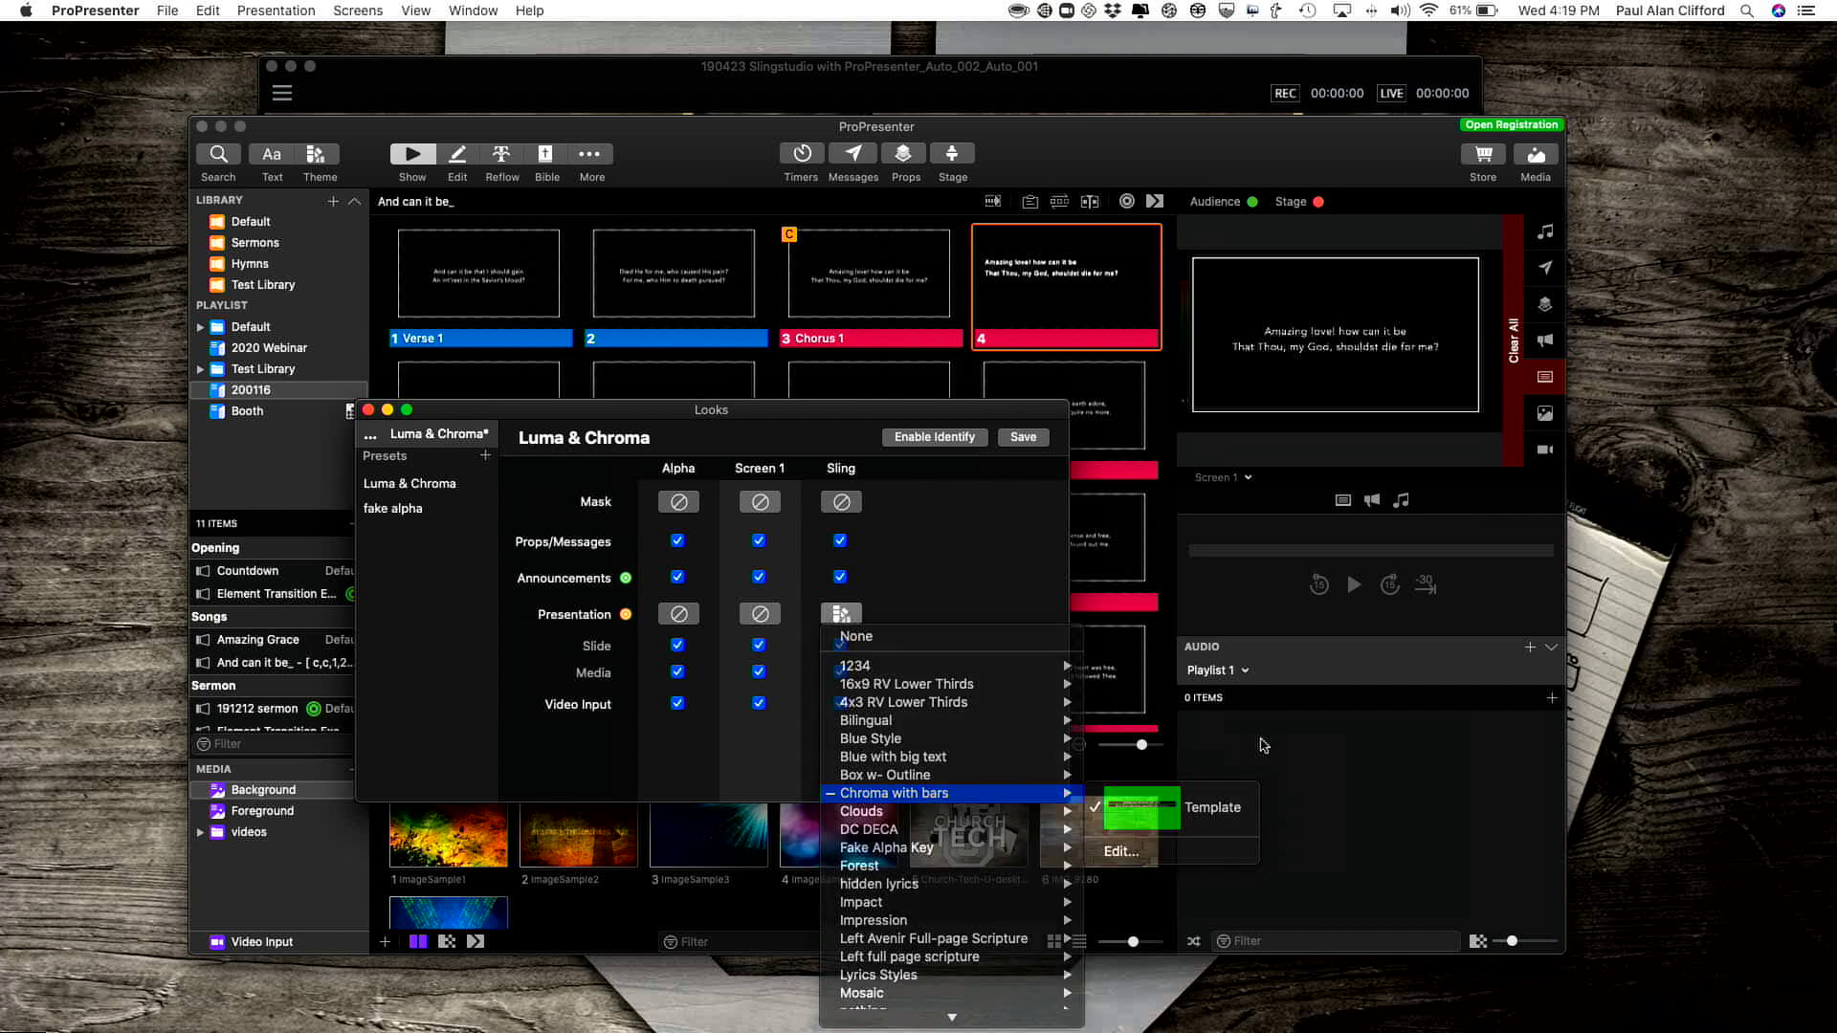
left_click(368, 409)
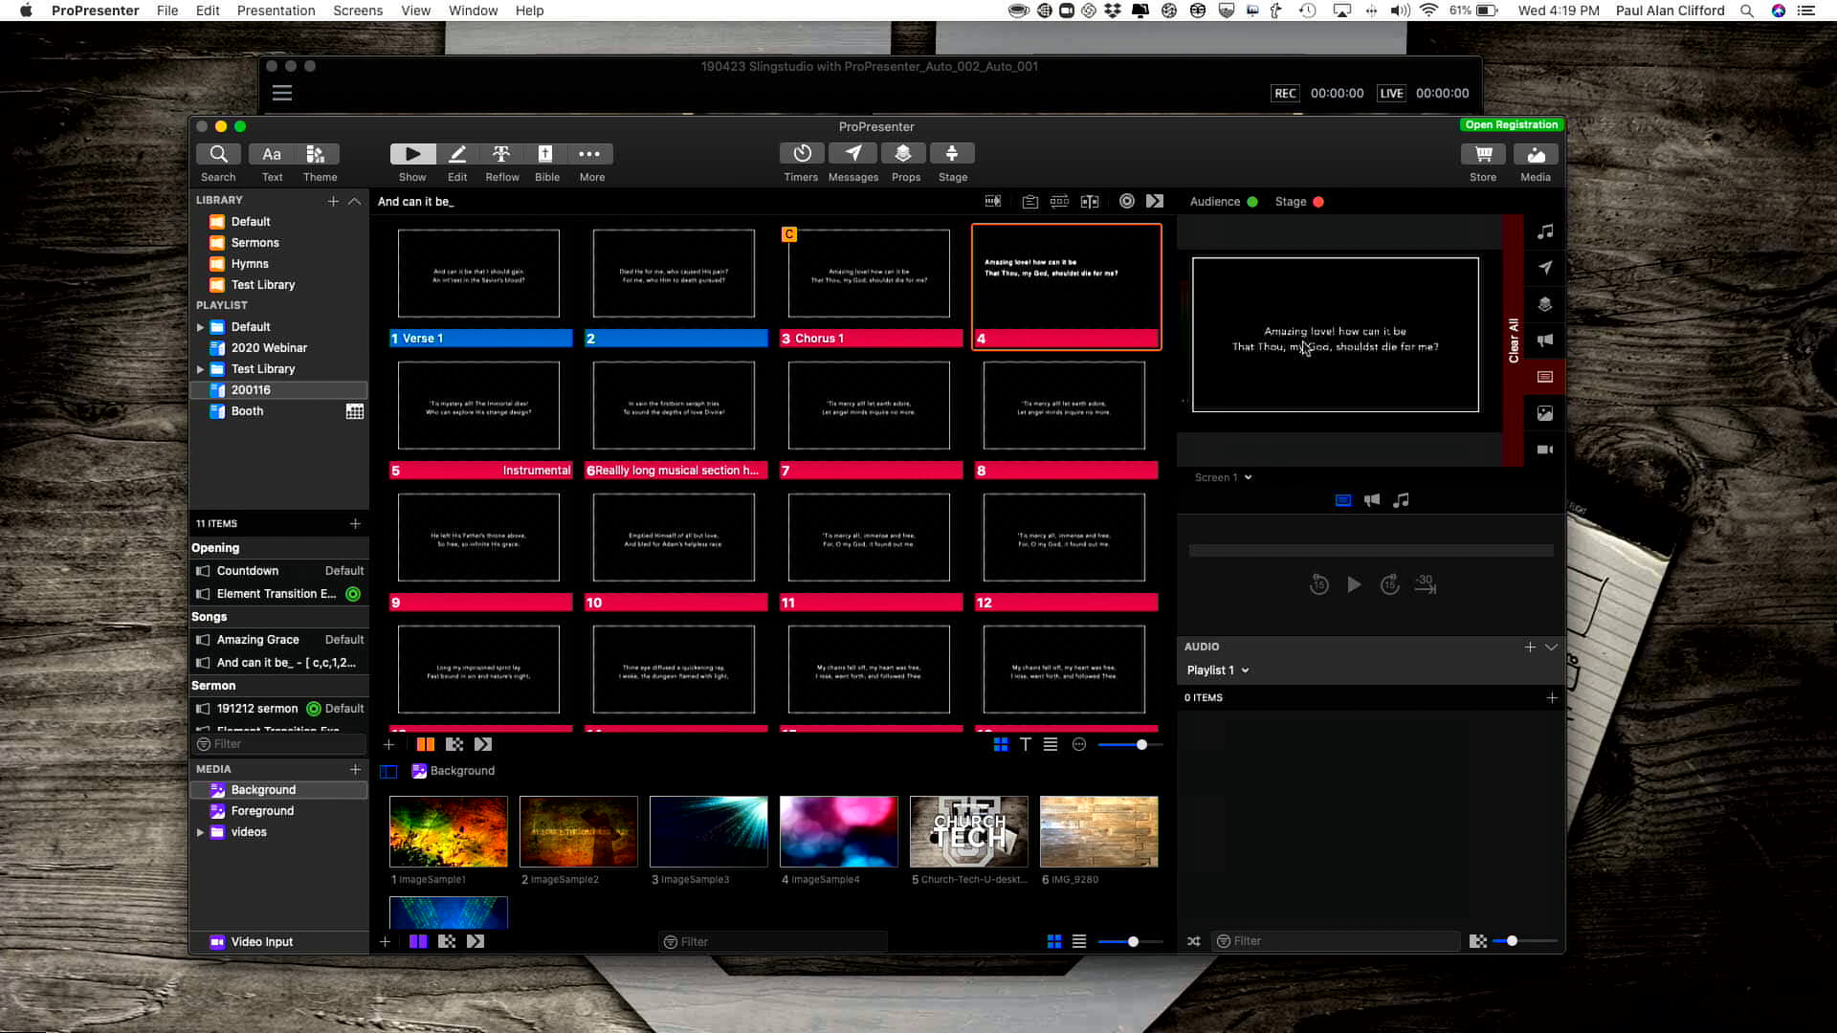
left_click(854, 838)
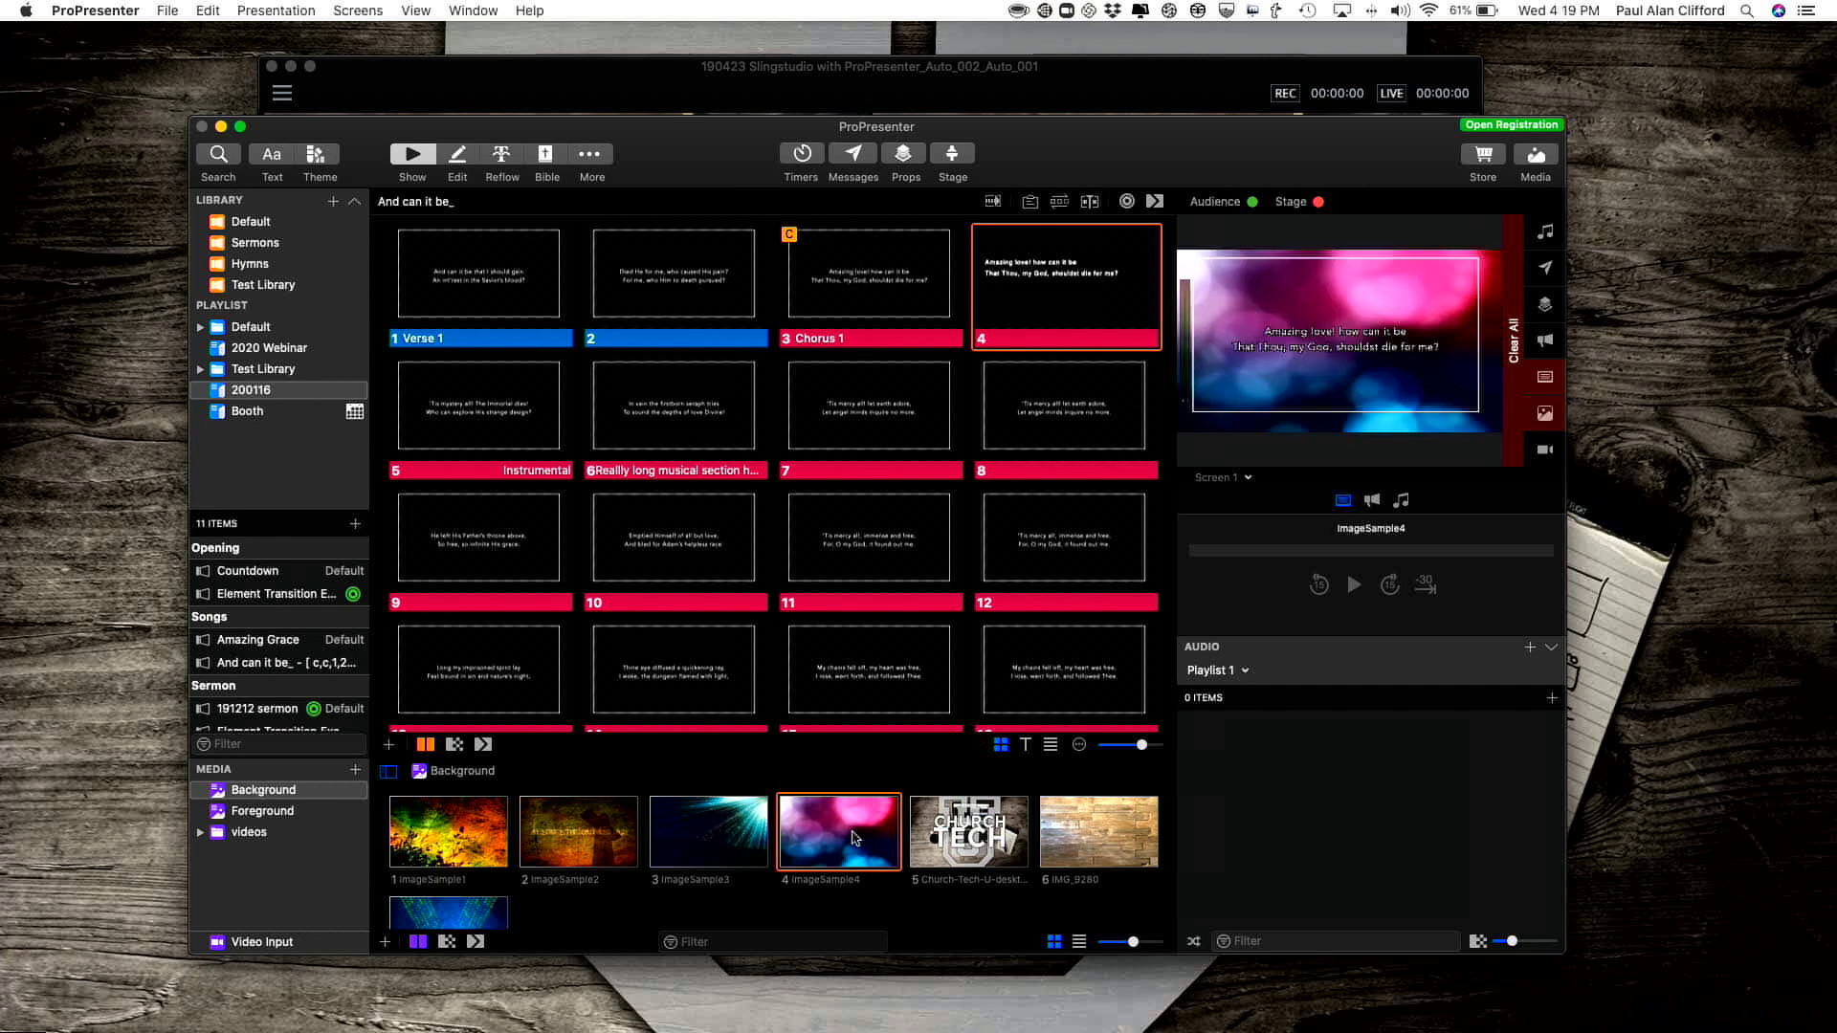
- Preview the Sling Studio green-screen output and put the Chorus 1 slide live
left_click(1249, 479)
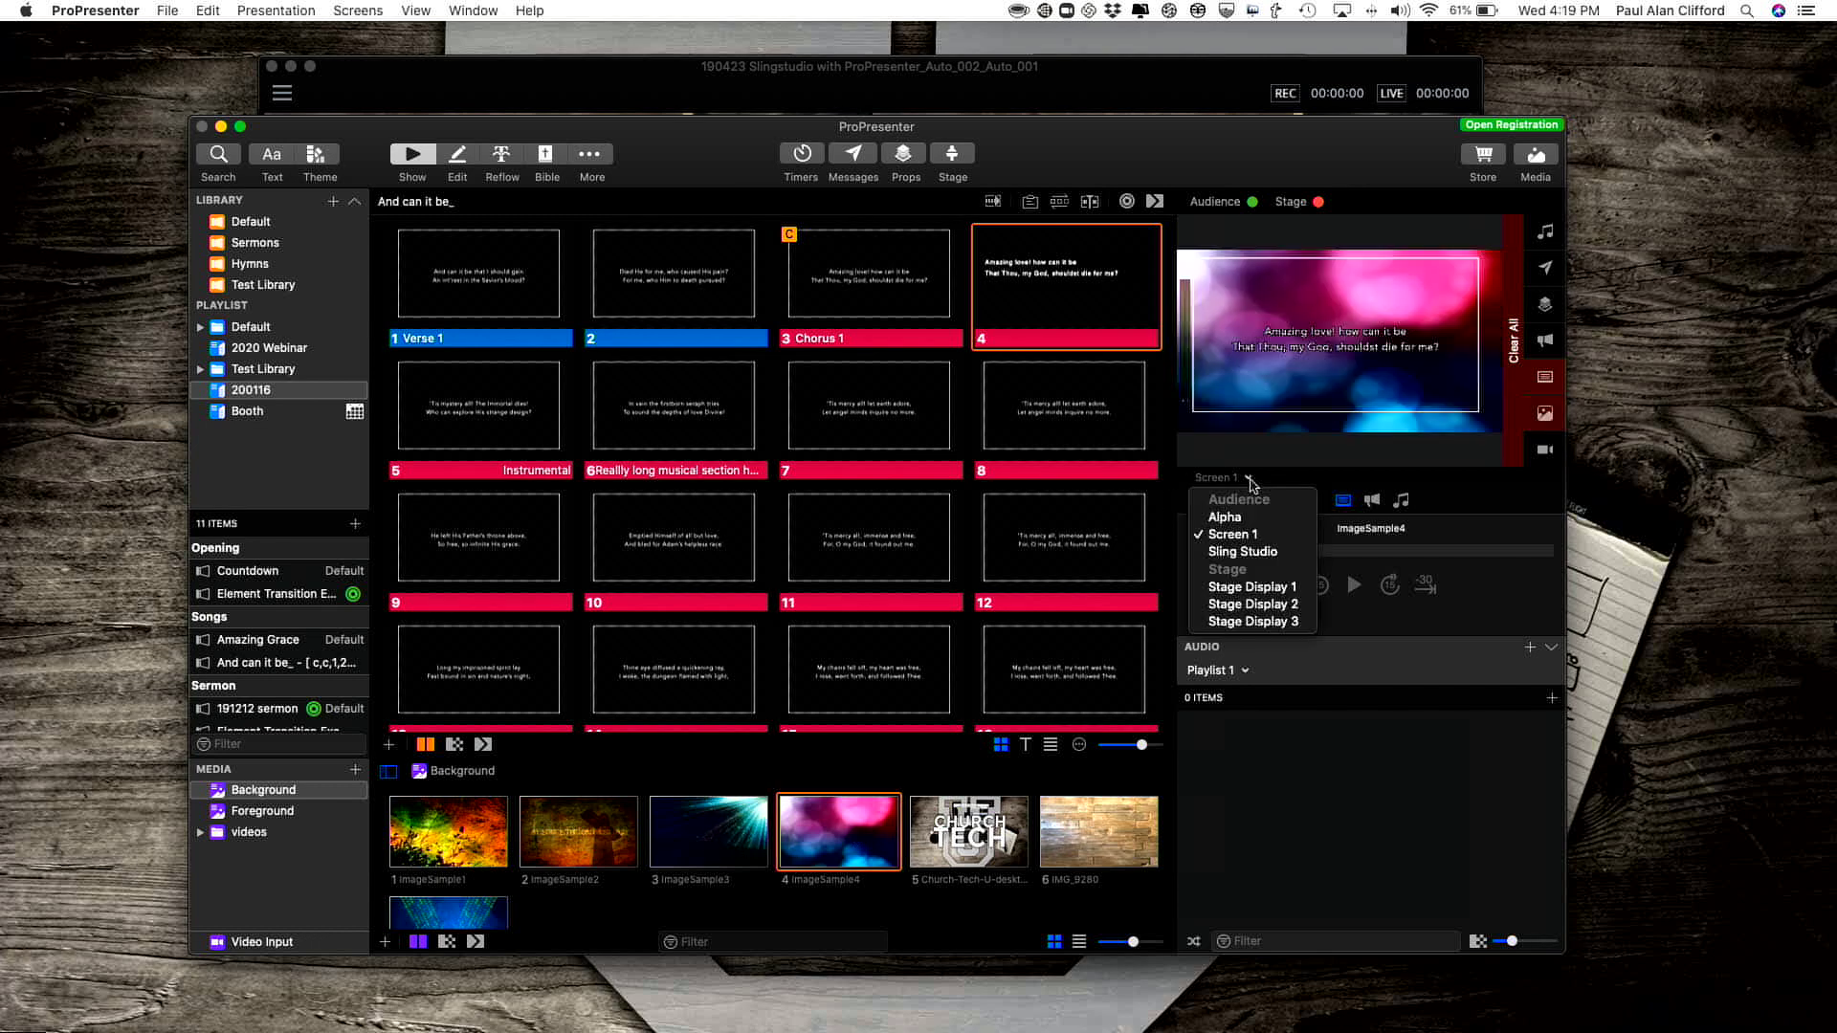
left_click(1256, 554)
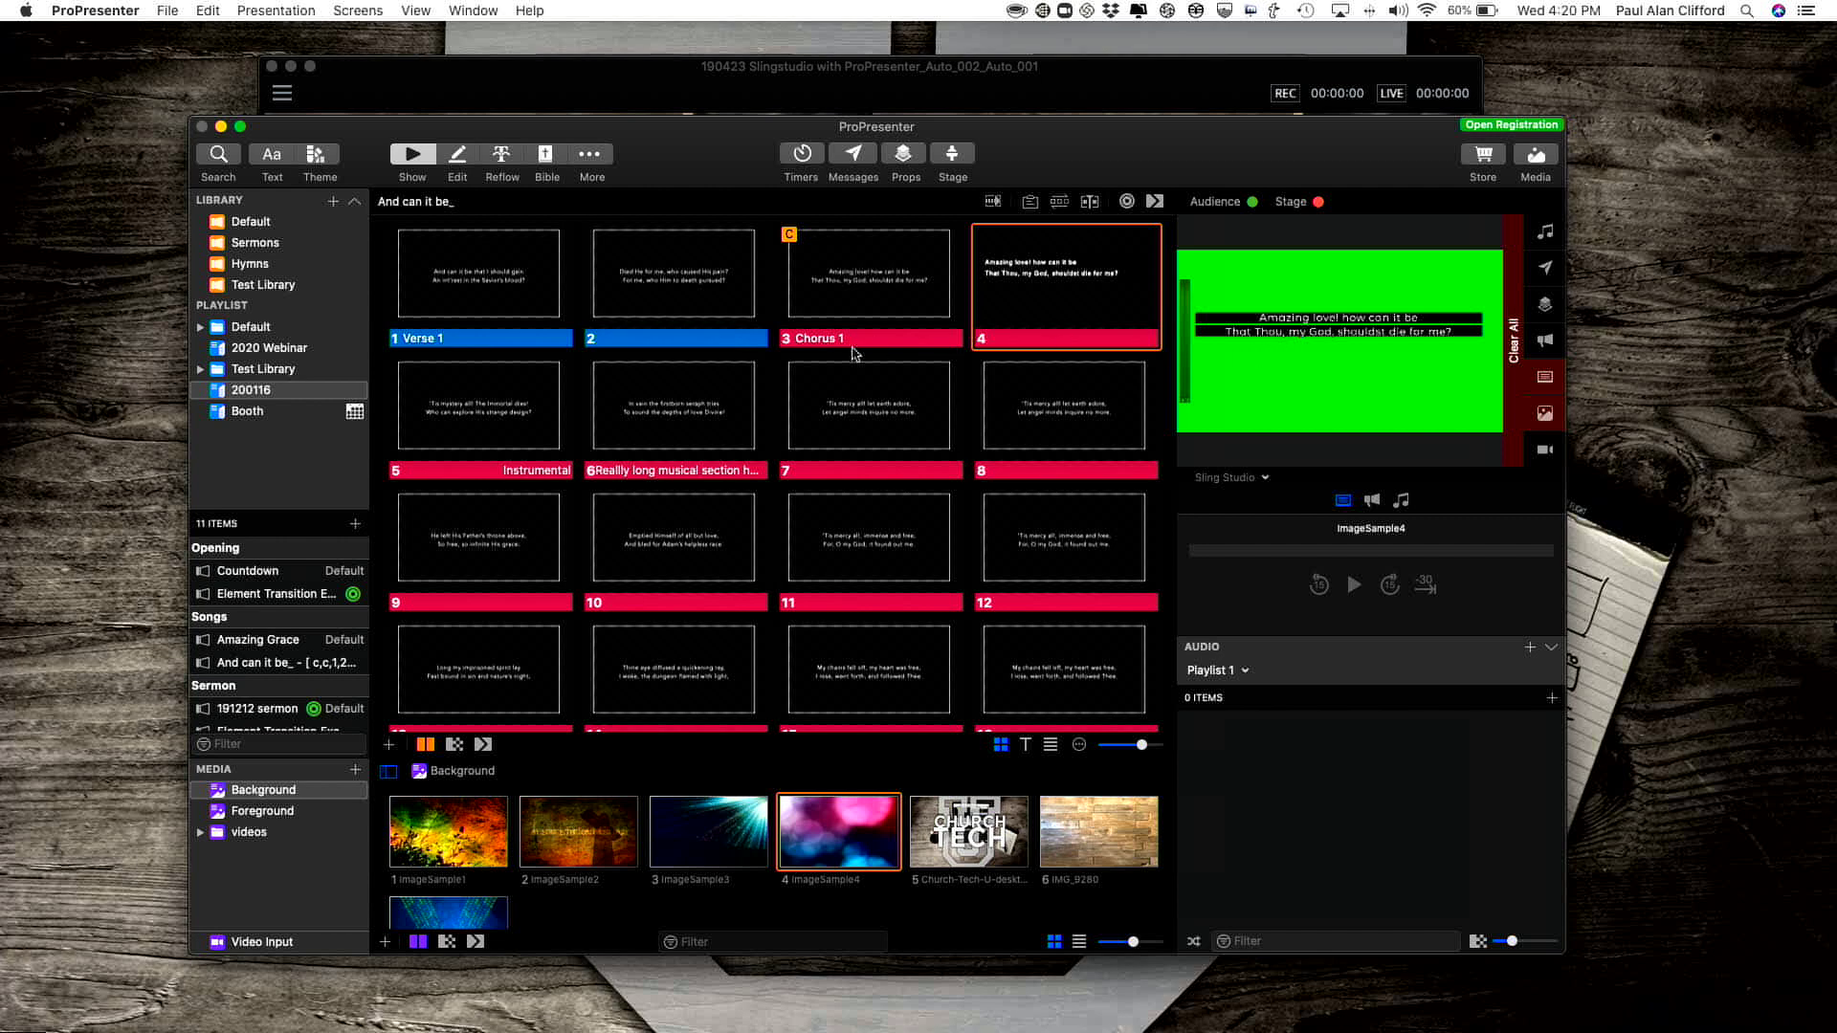
left_click(854, 276)
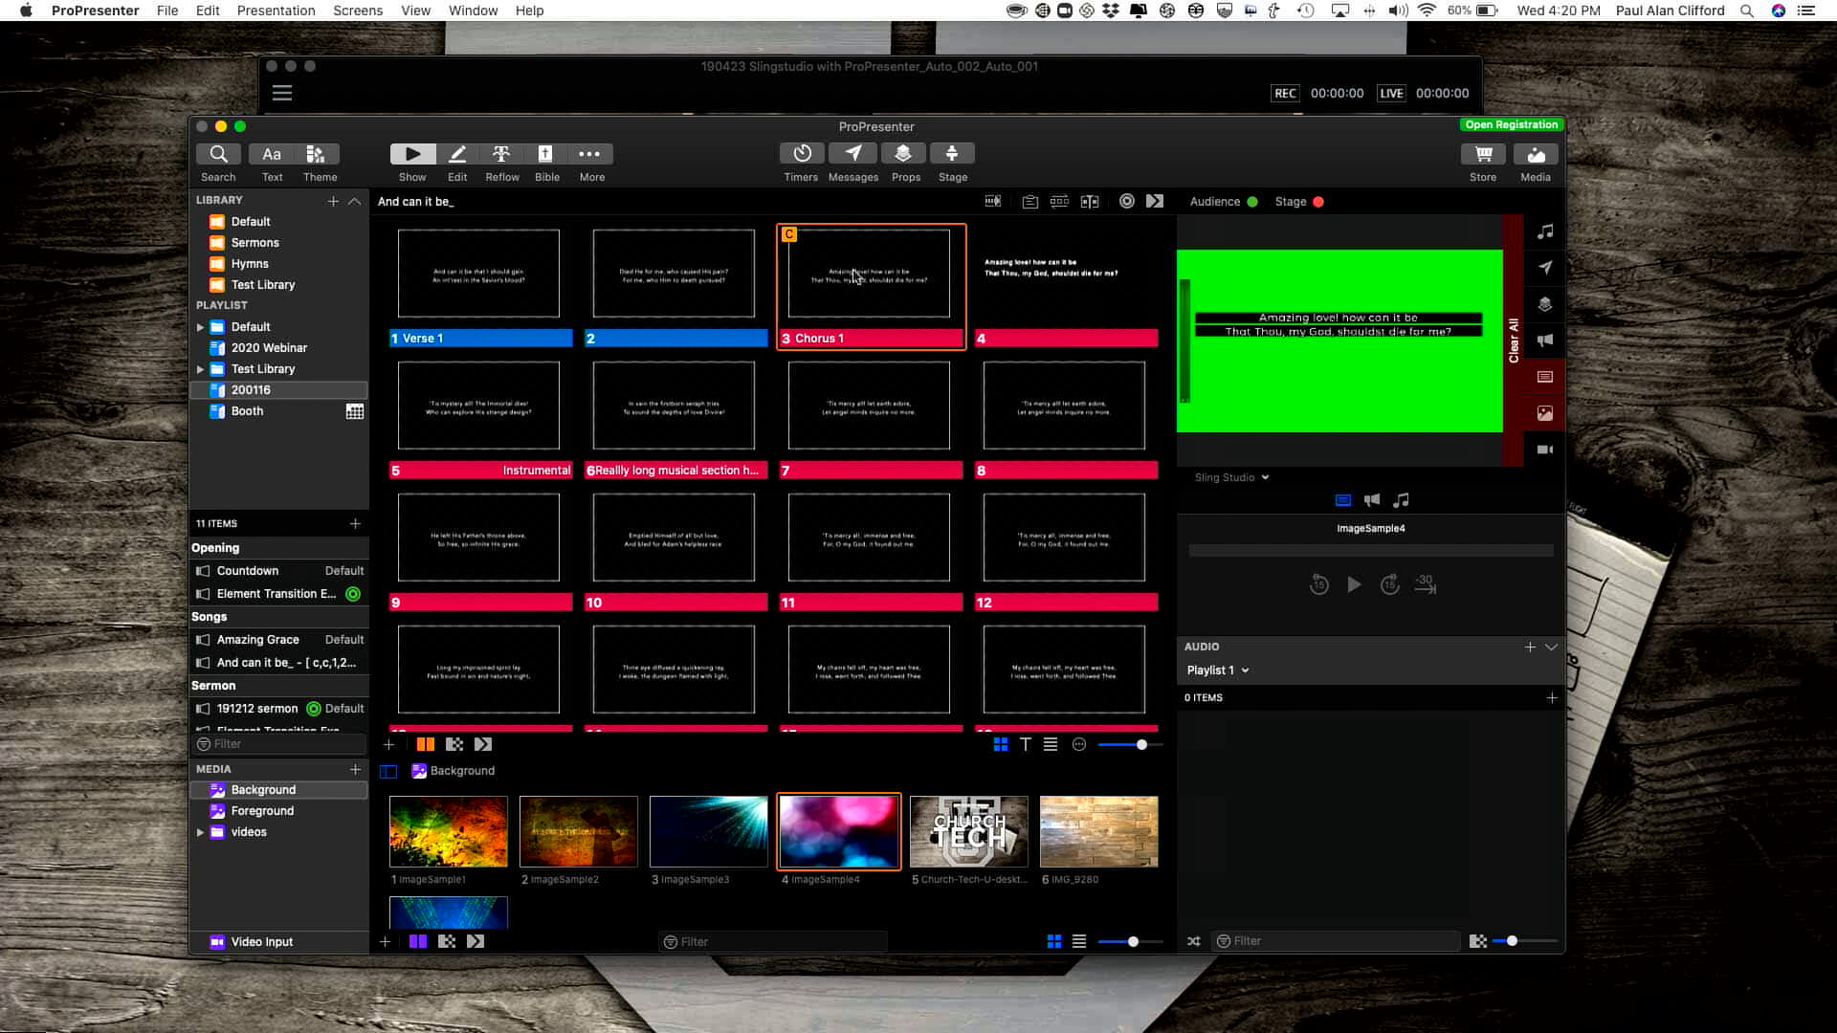
- Send slides 7, 8, 11 and finally 10 ('Emptied Himself of all but love') to the output
left_click(845, 428)
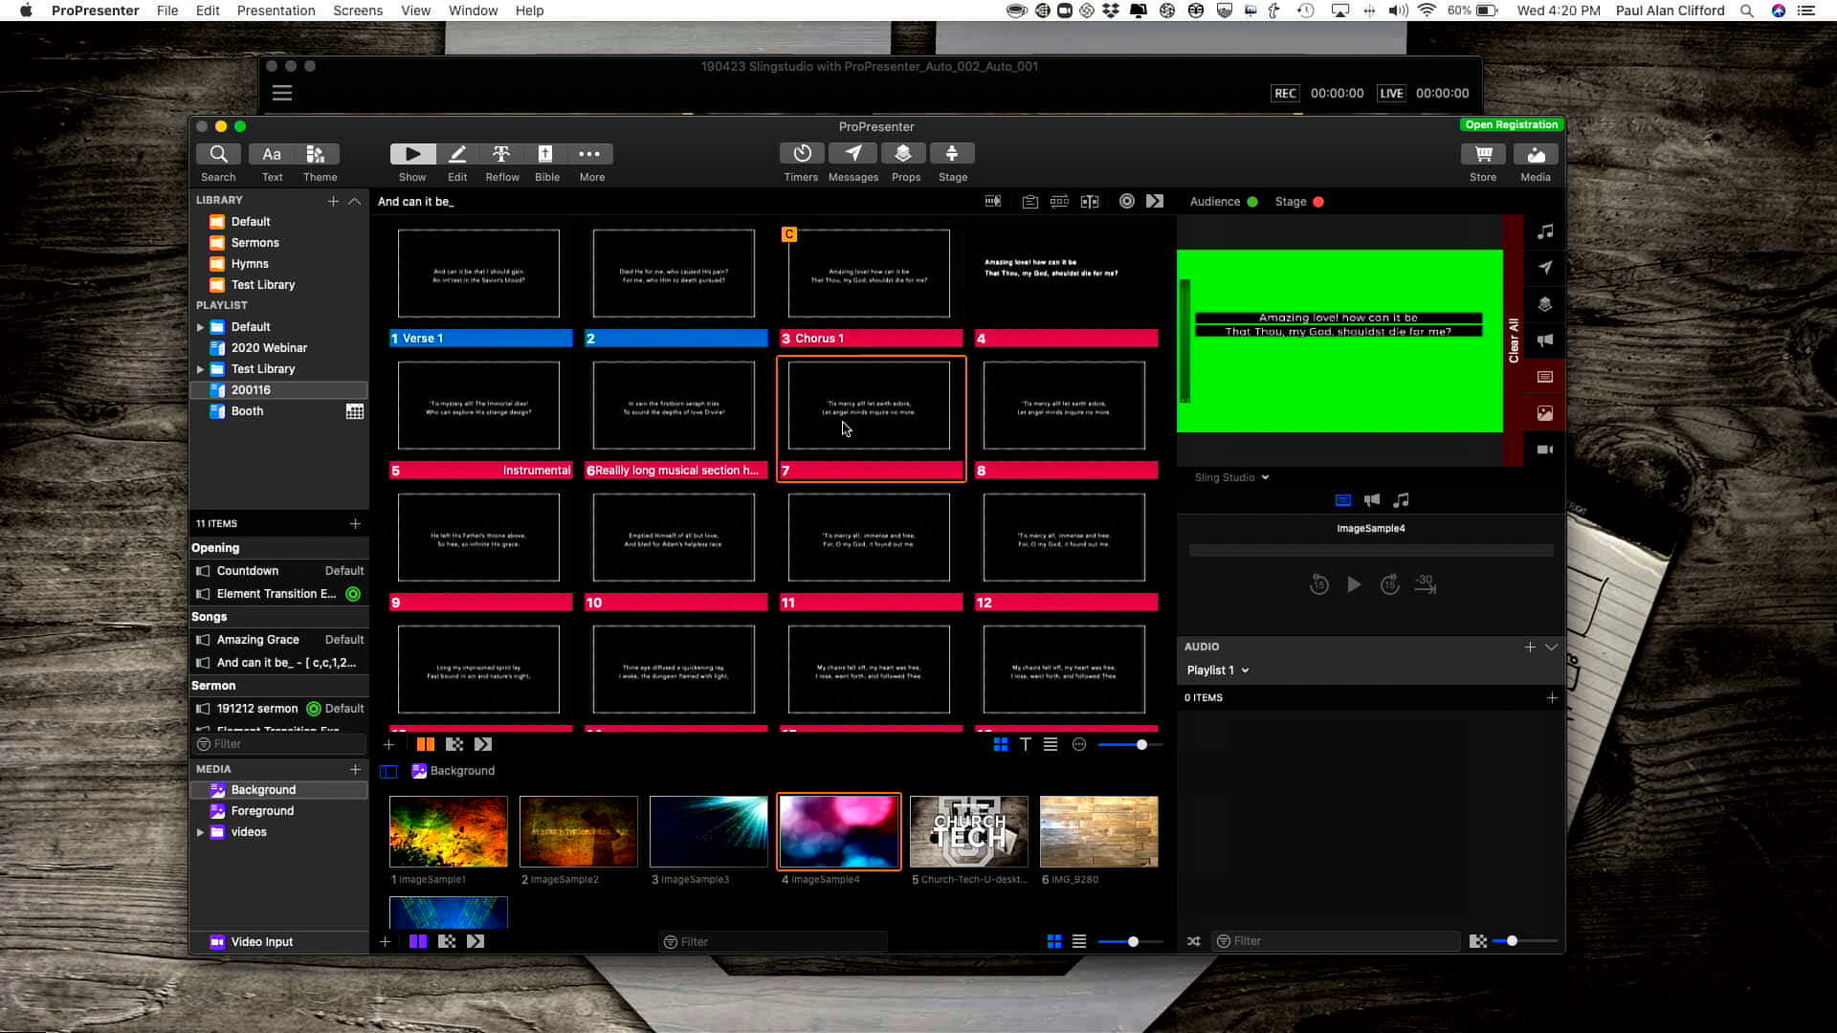
left_click(1040, 413)
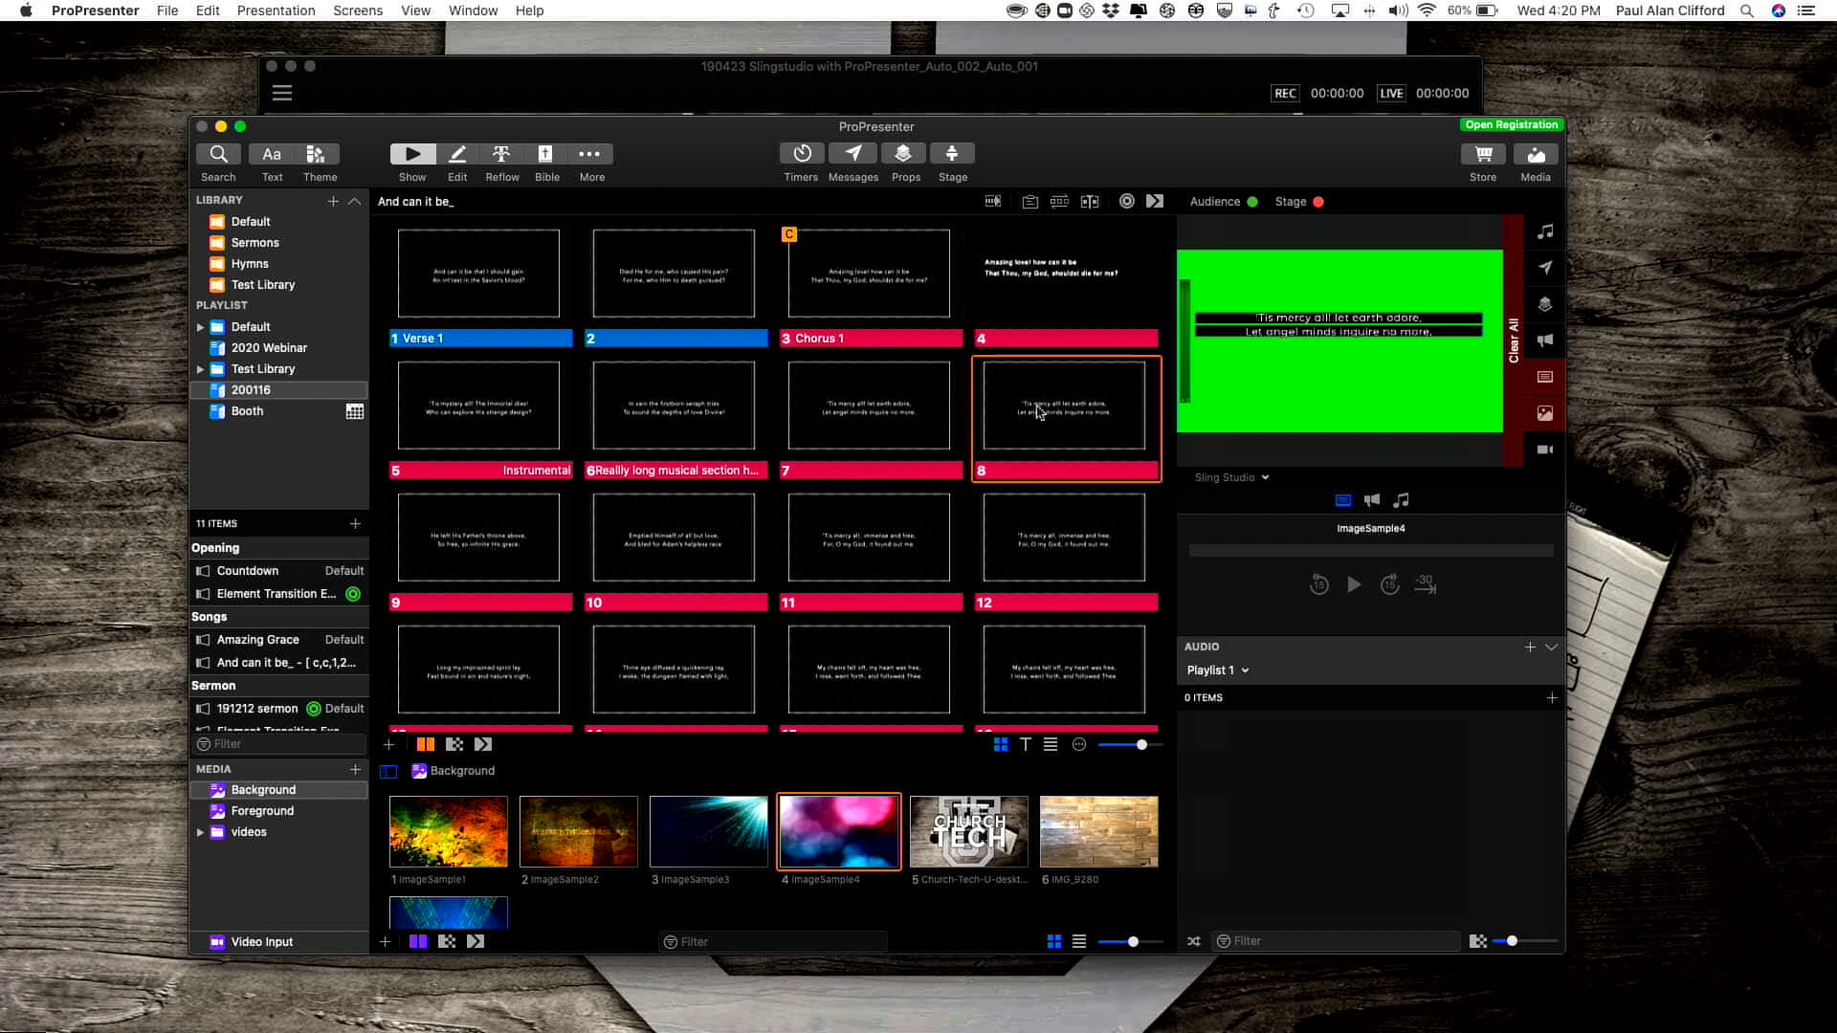
left_click(792, 561)
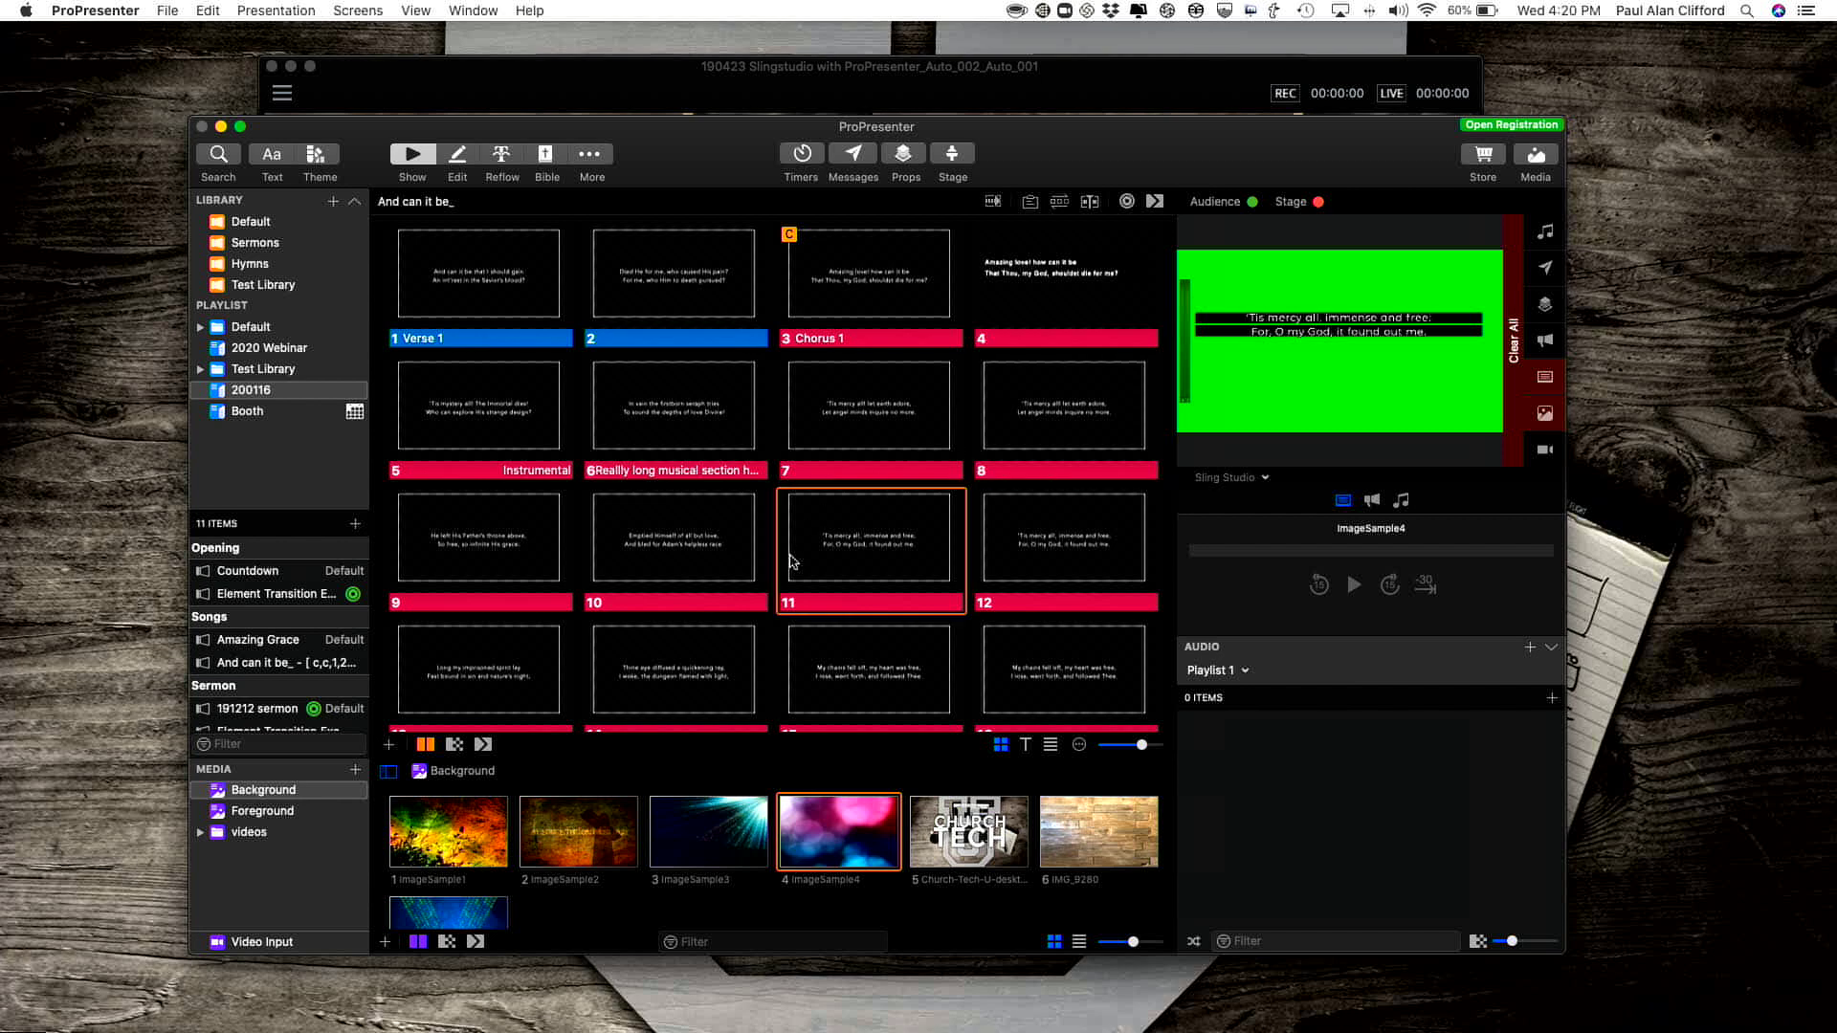
left_click(692, 559)
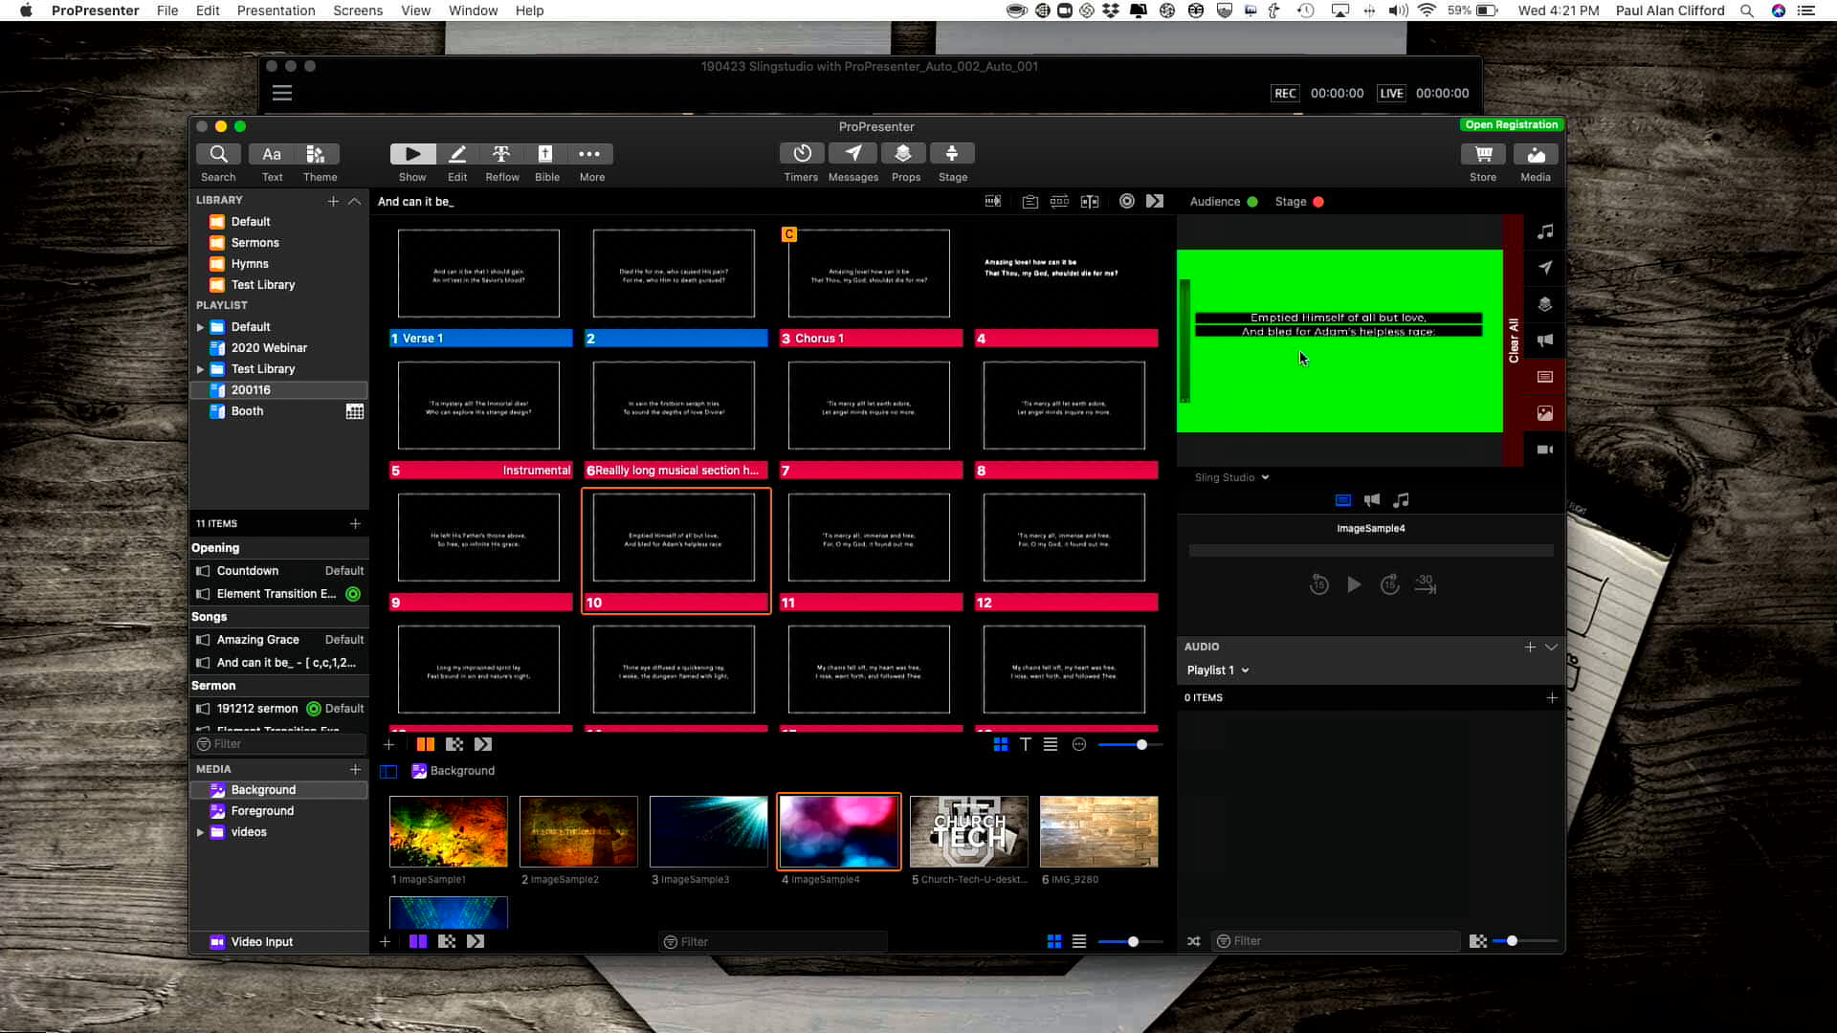
left_click(1184, 92)
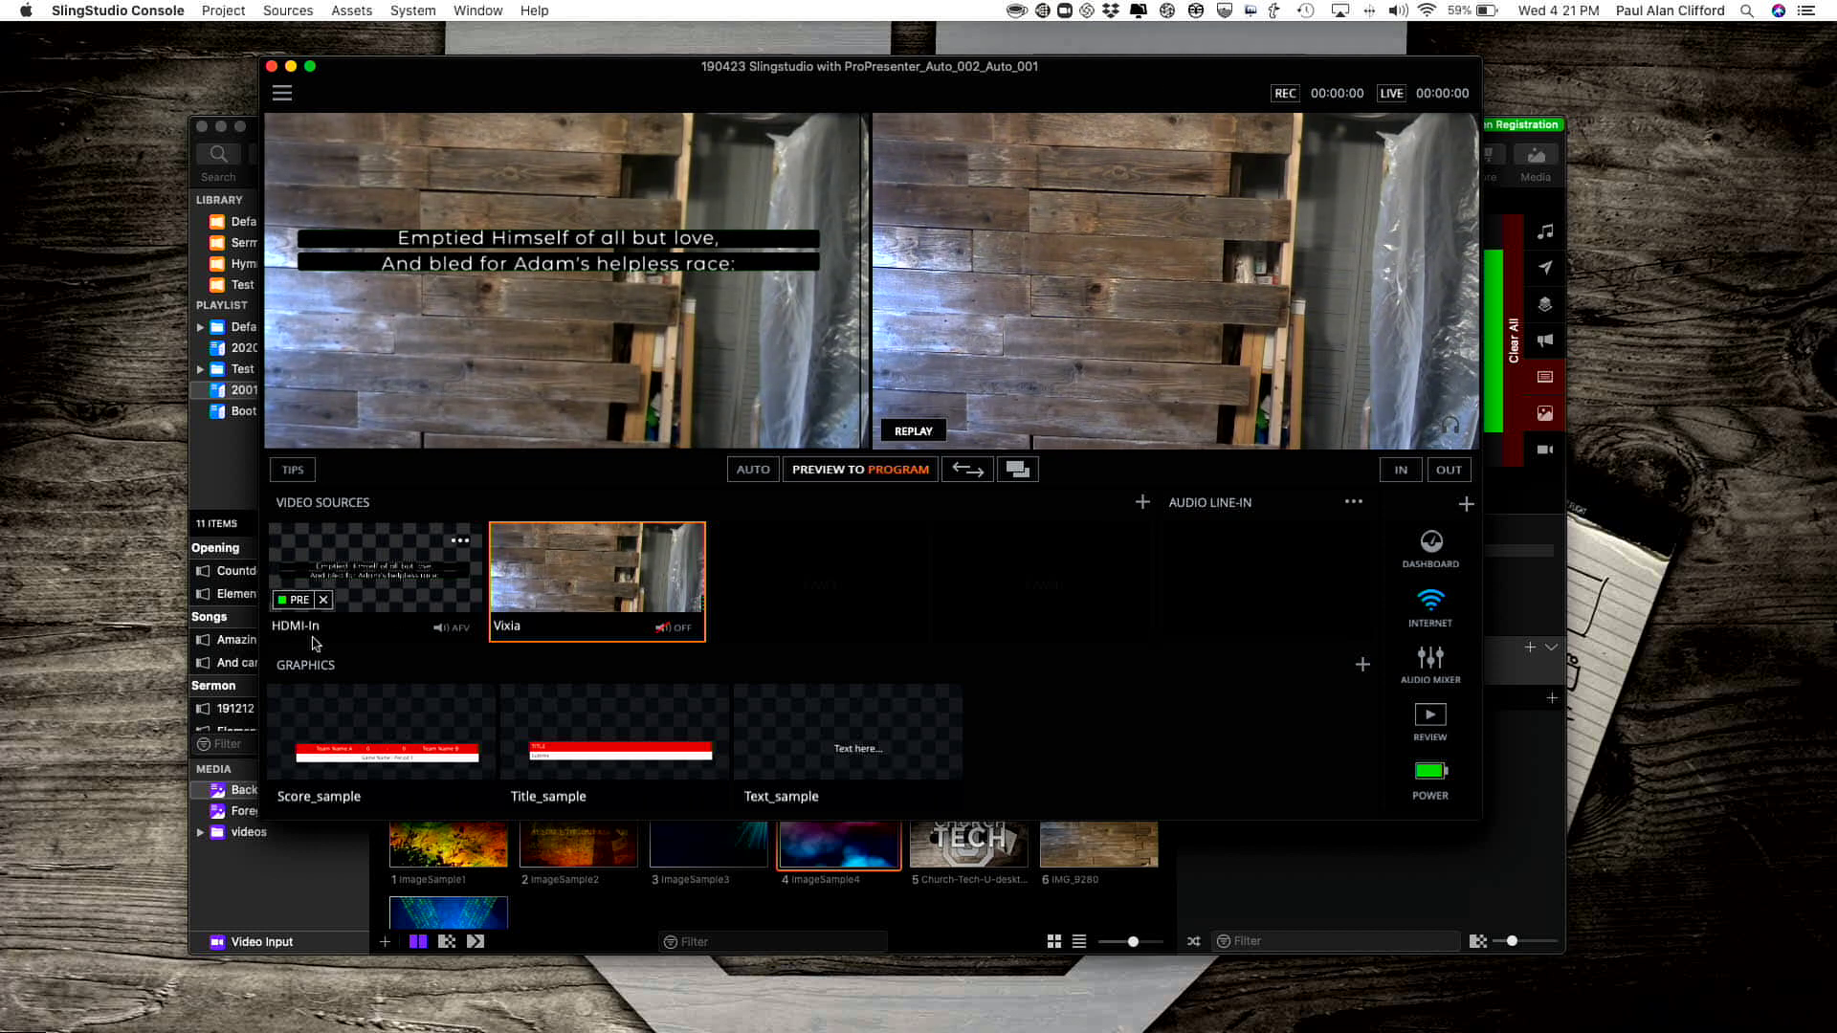
- Open HDMI-In's chroma key settings with keying off to reveal the raw green
left_click(320, 602)
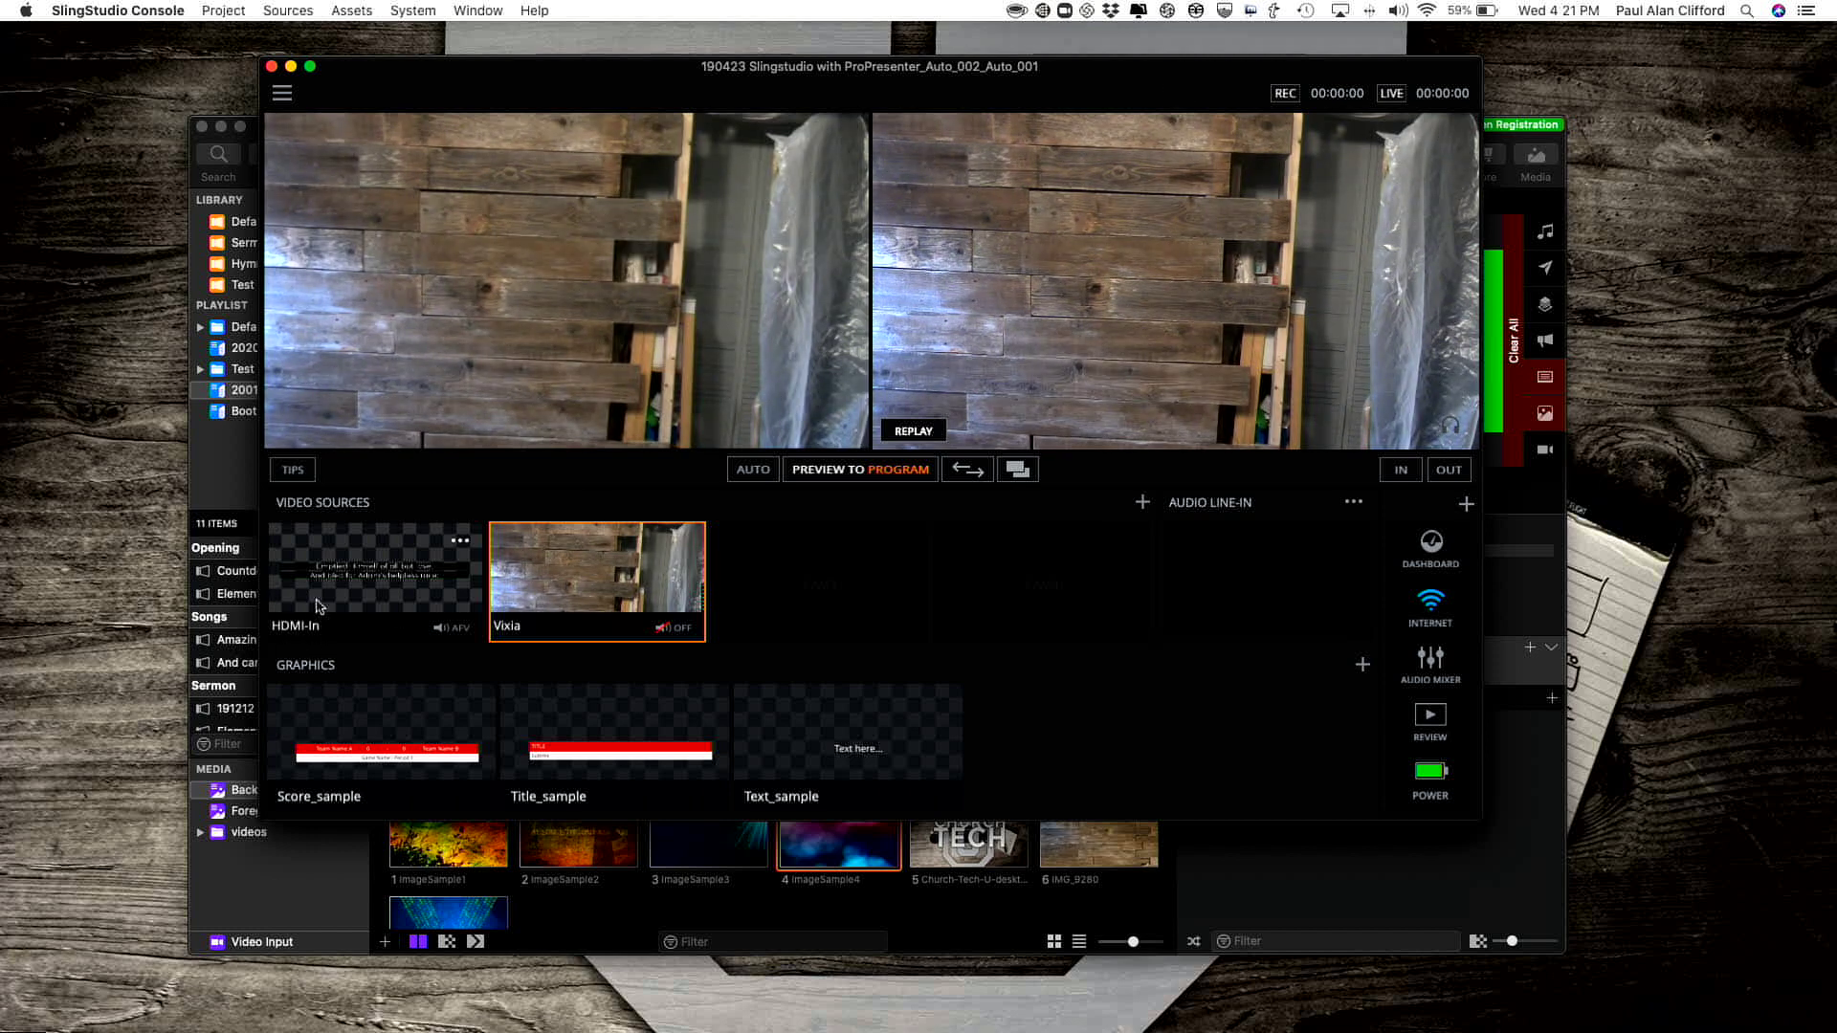
left_click(460, 543)
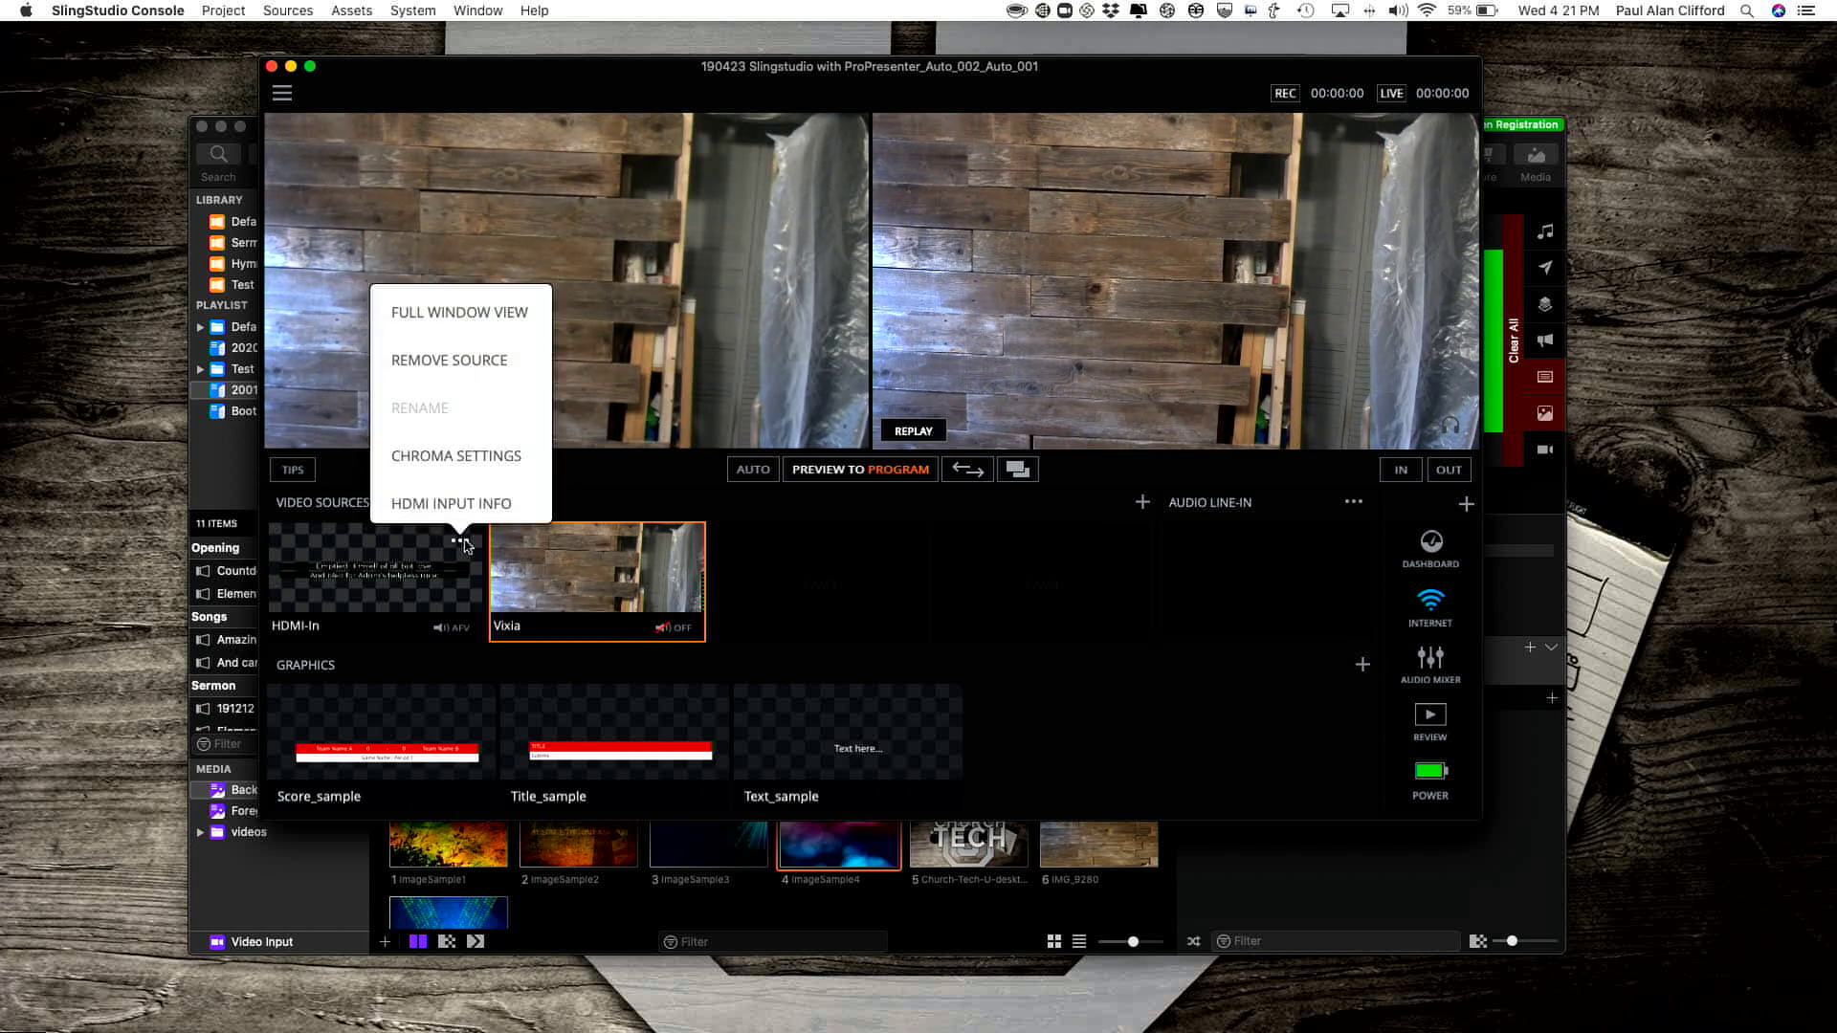
left_click(482, 456)
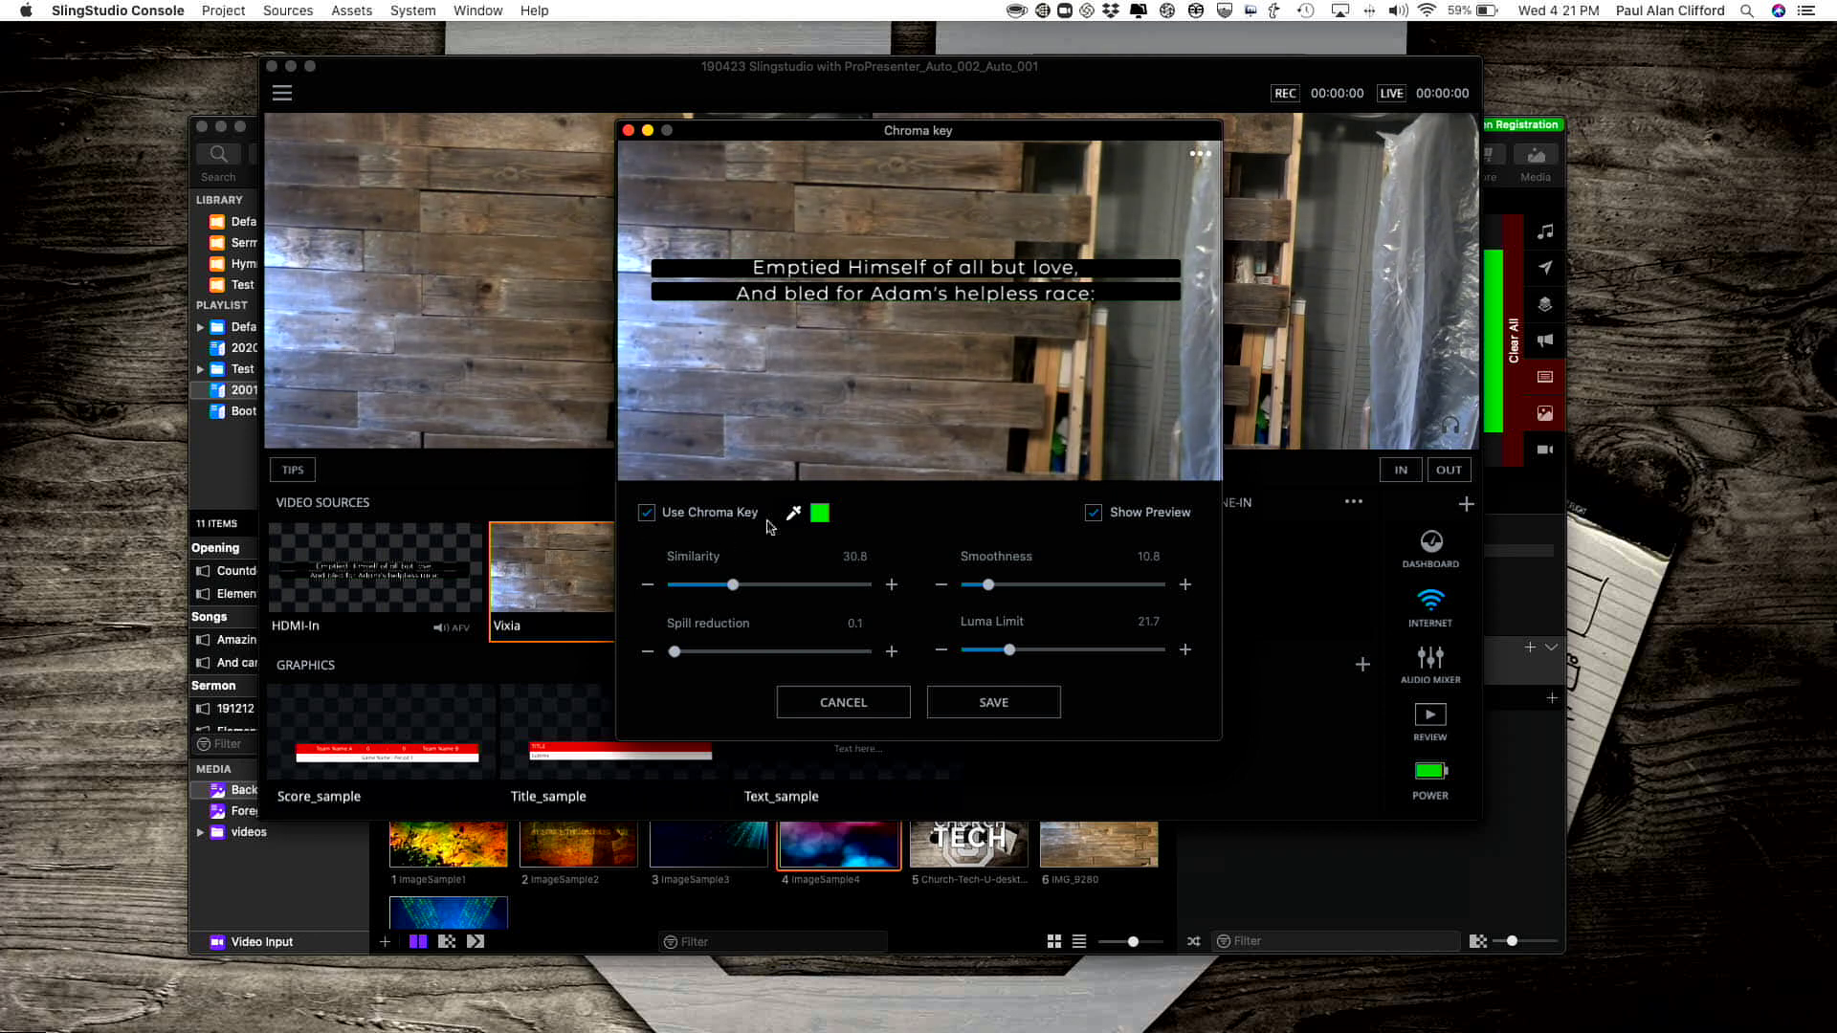
left_click(646, 516)
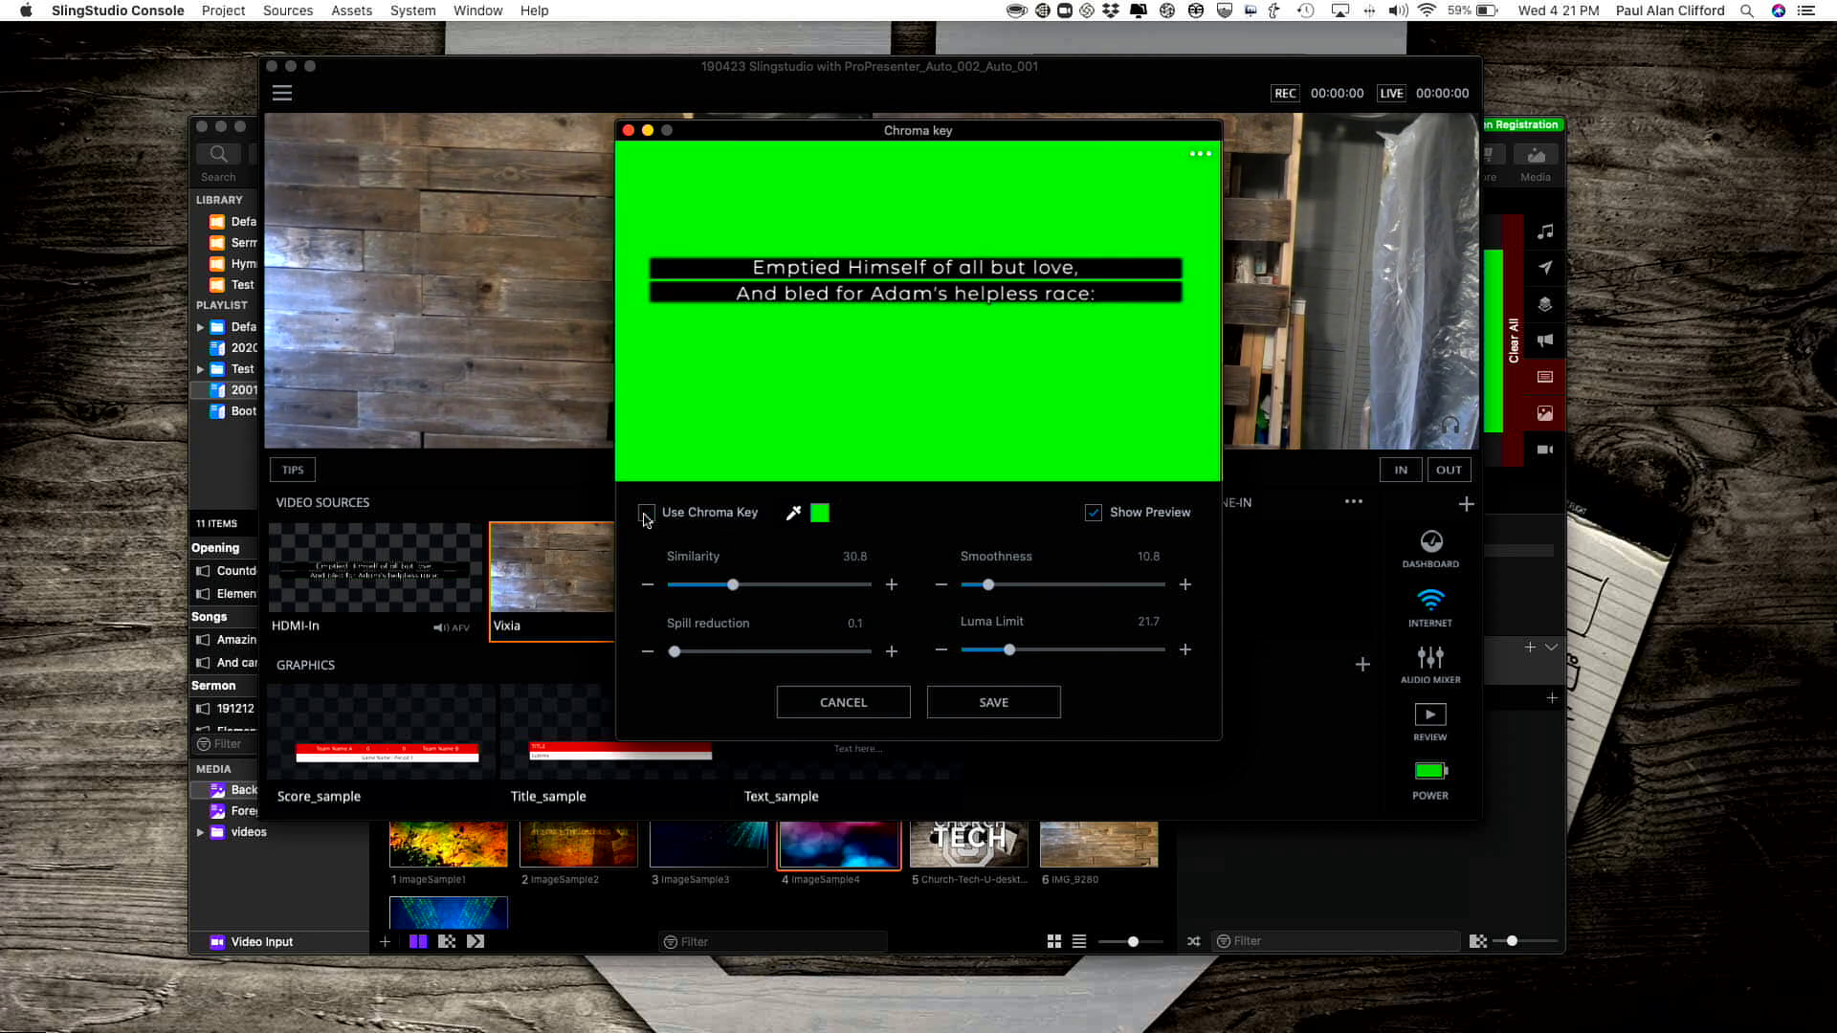
- Sample the green backdrop as key colour, set spill reduction to 2.7, and re-enable keying
left_click(793, 513)
left_click(888, 311)
left_click(893, 371)
left_click(793, 512)
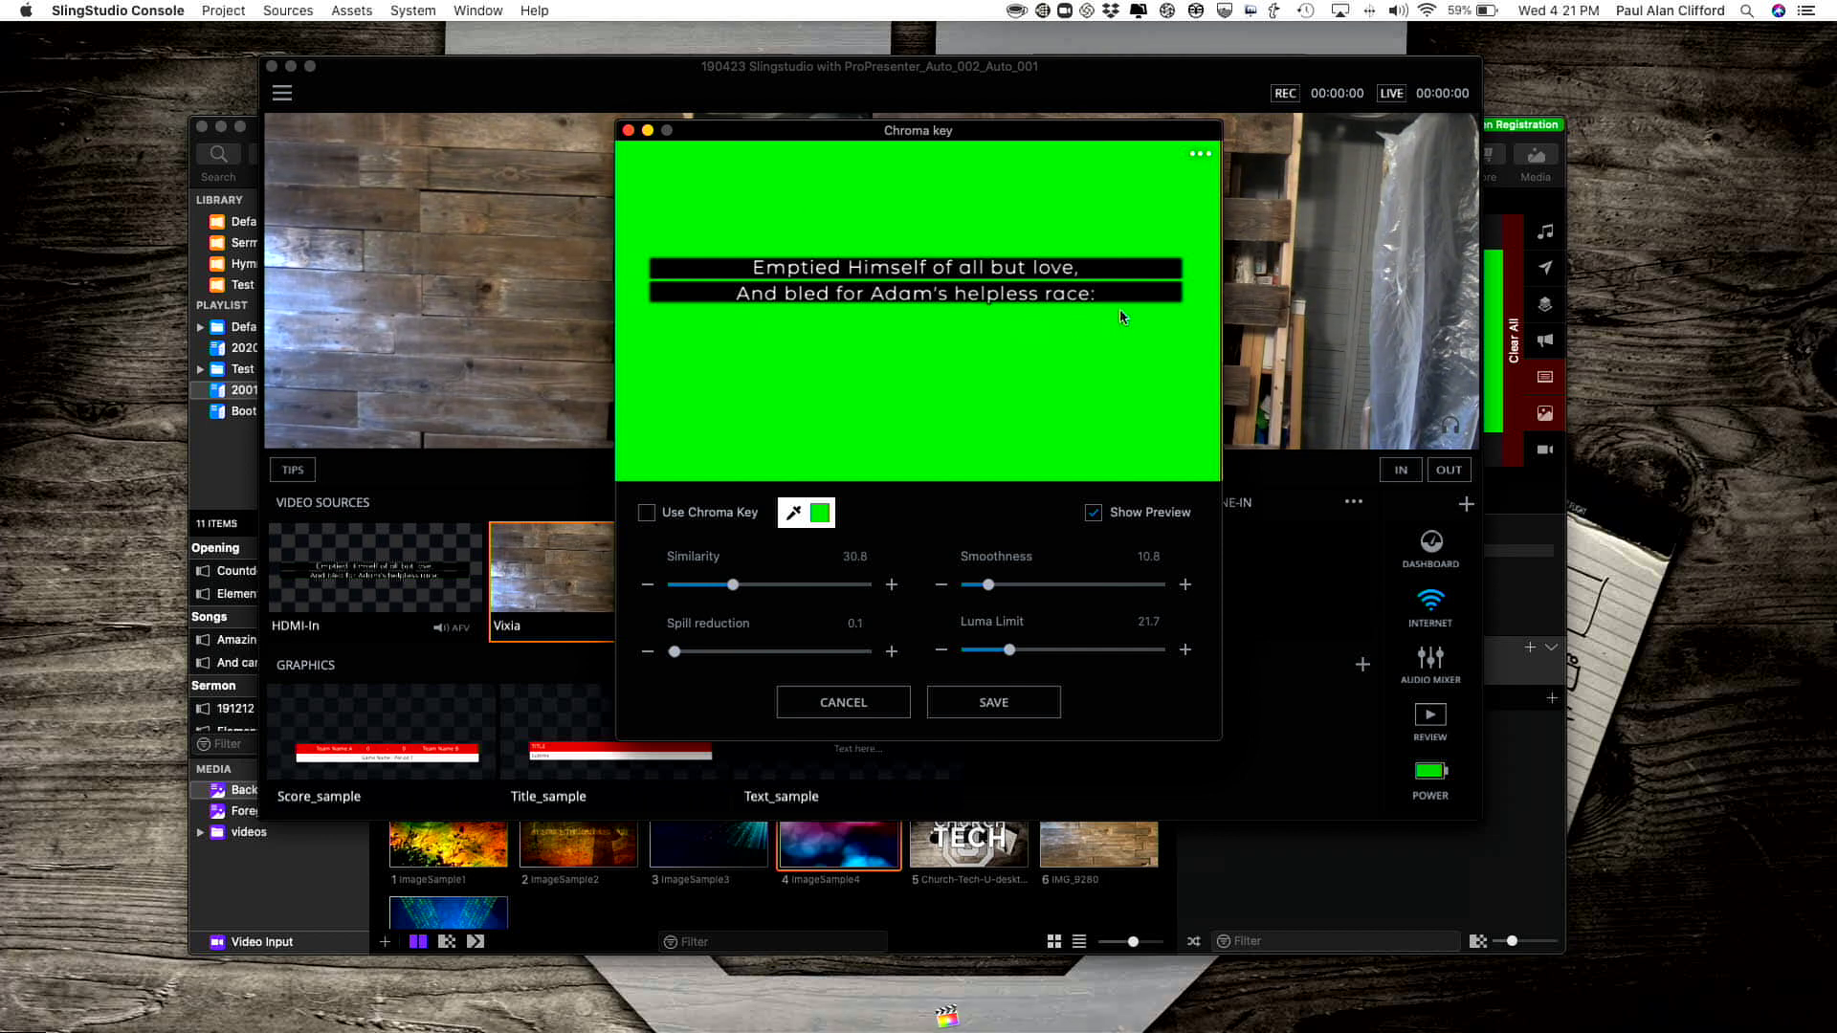
left_click(979, 352)
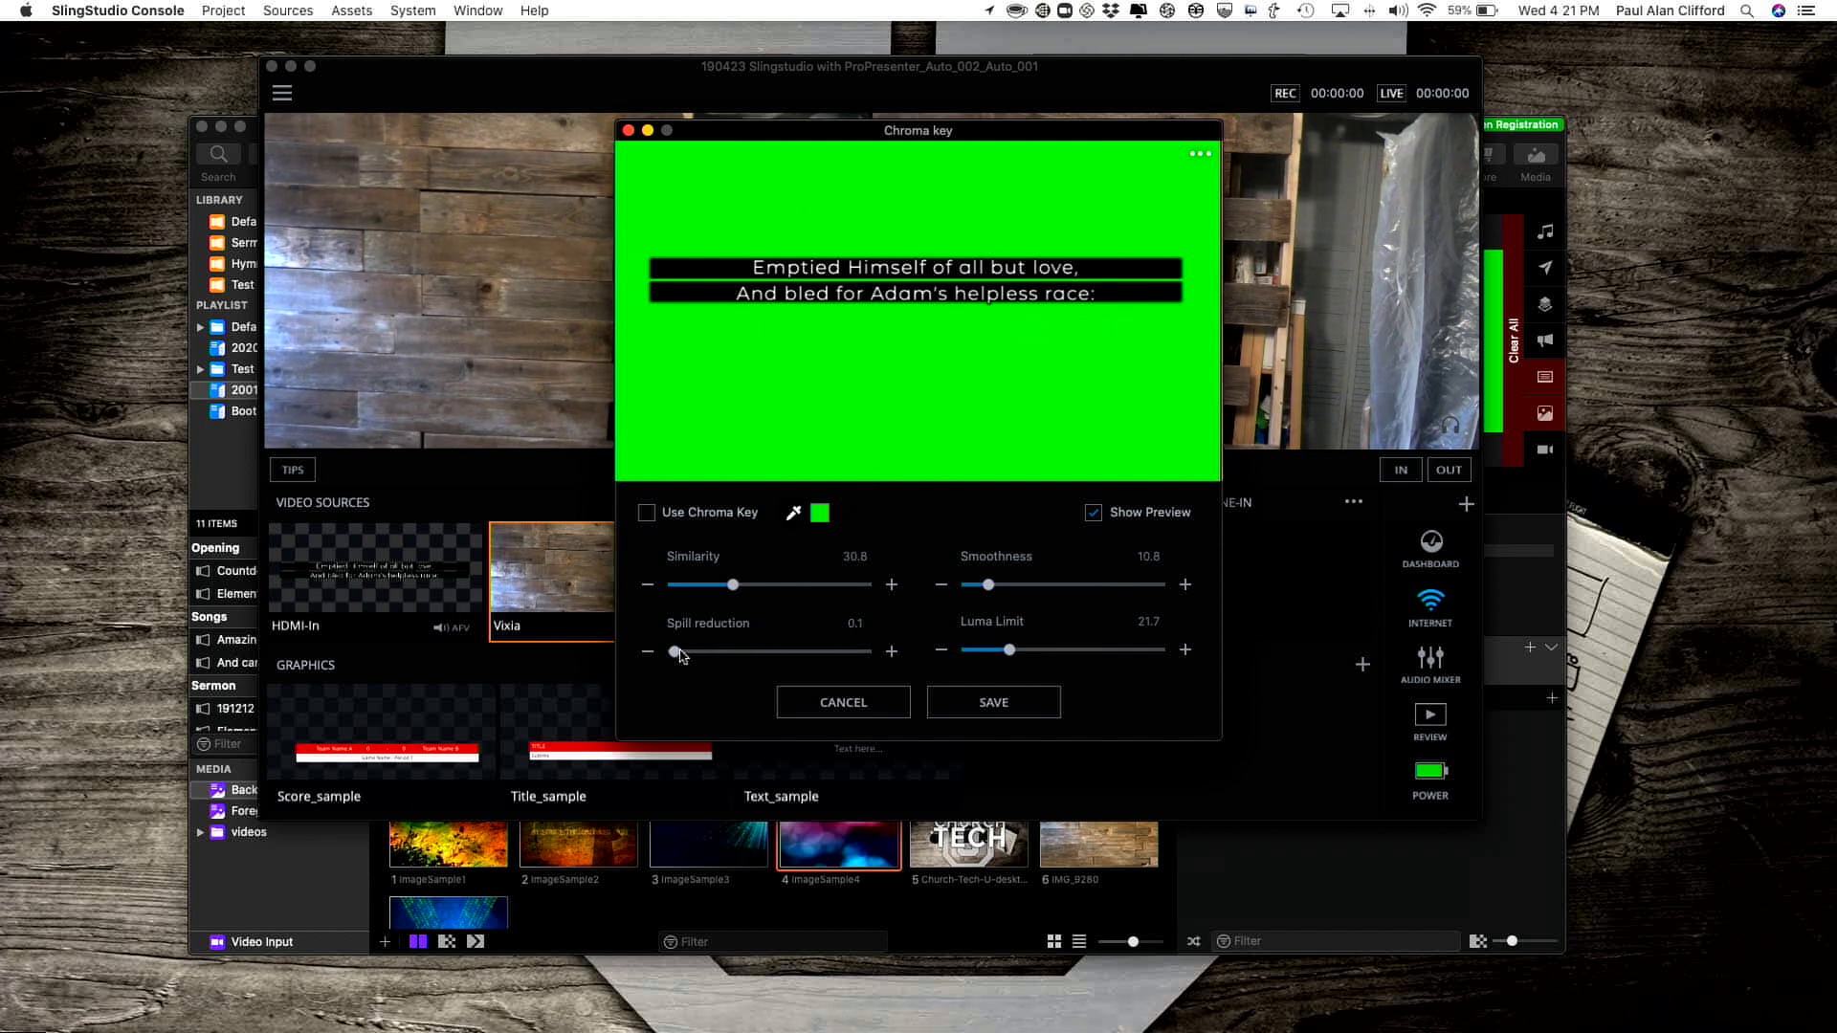
left_click_drag(677, 656, 681, 657)
left_click(718, 461)
left_click(646, 514)
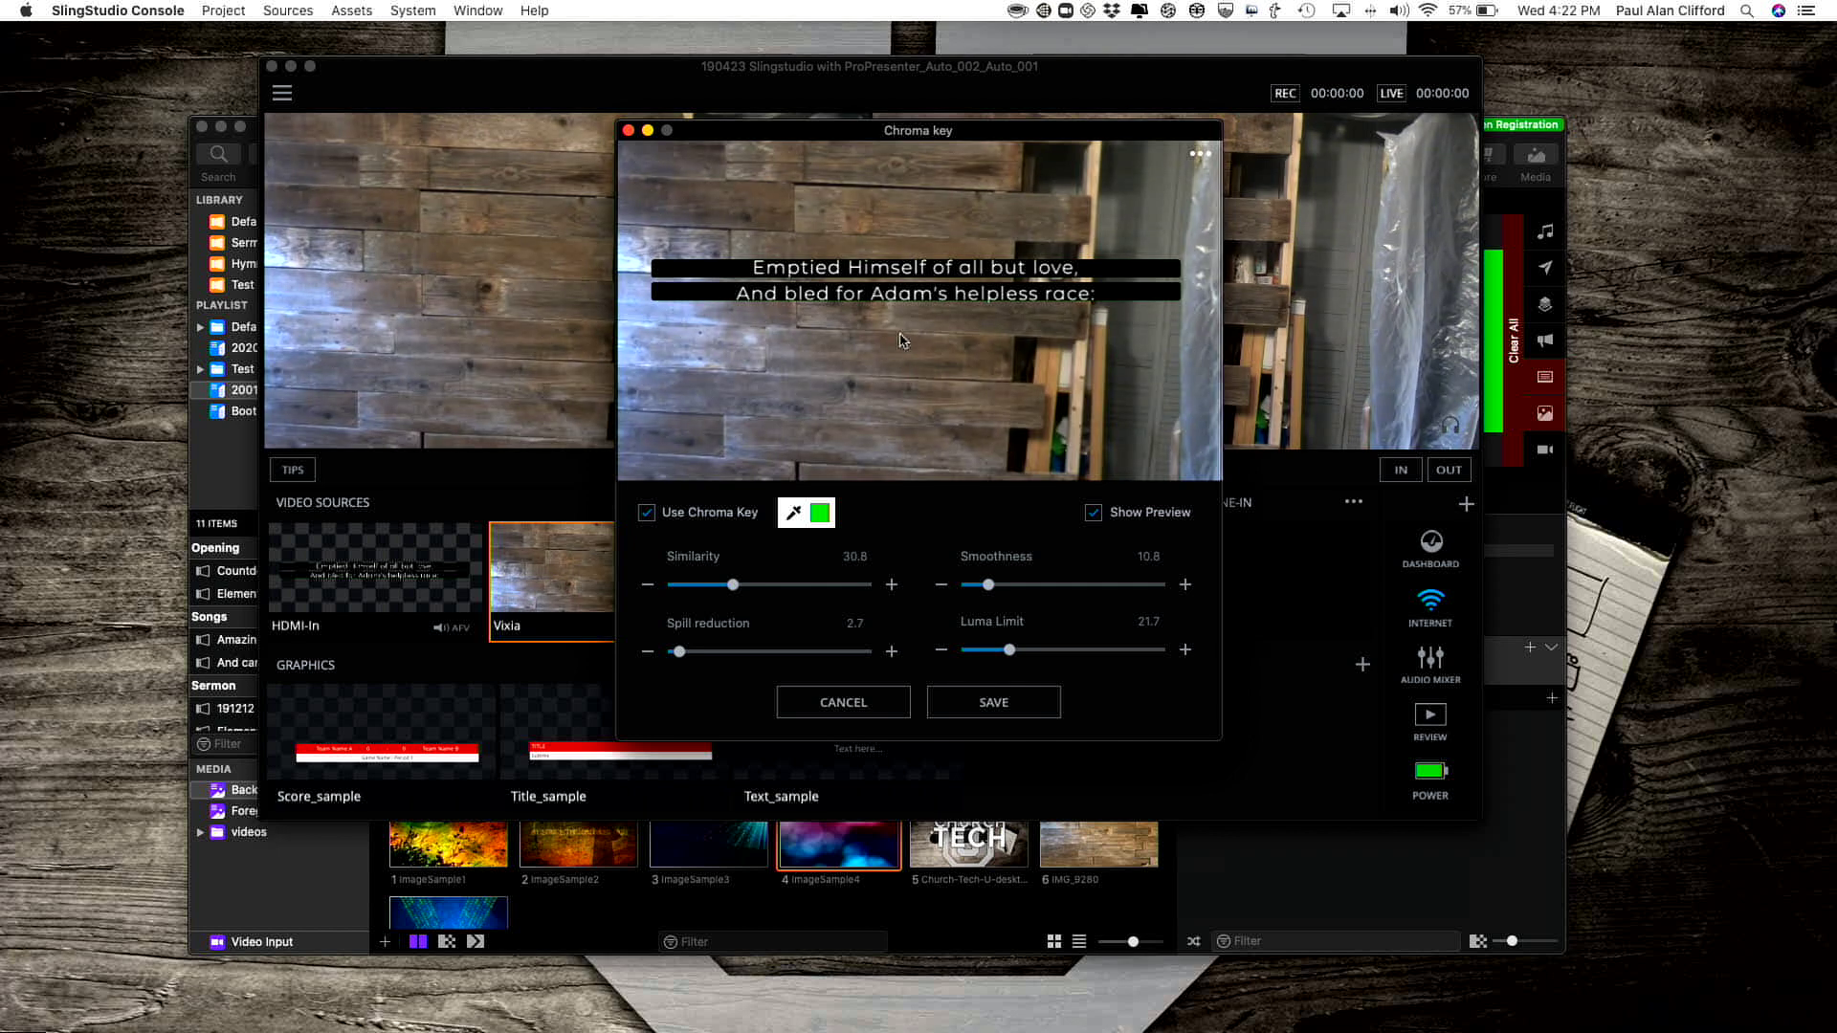
left_click(628, 131)
- Load the keyed HDMI-In lyrics into preview and cut them to program
left_click(417, 552)
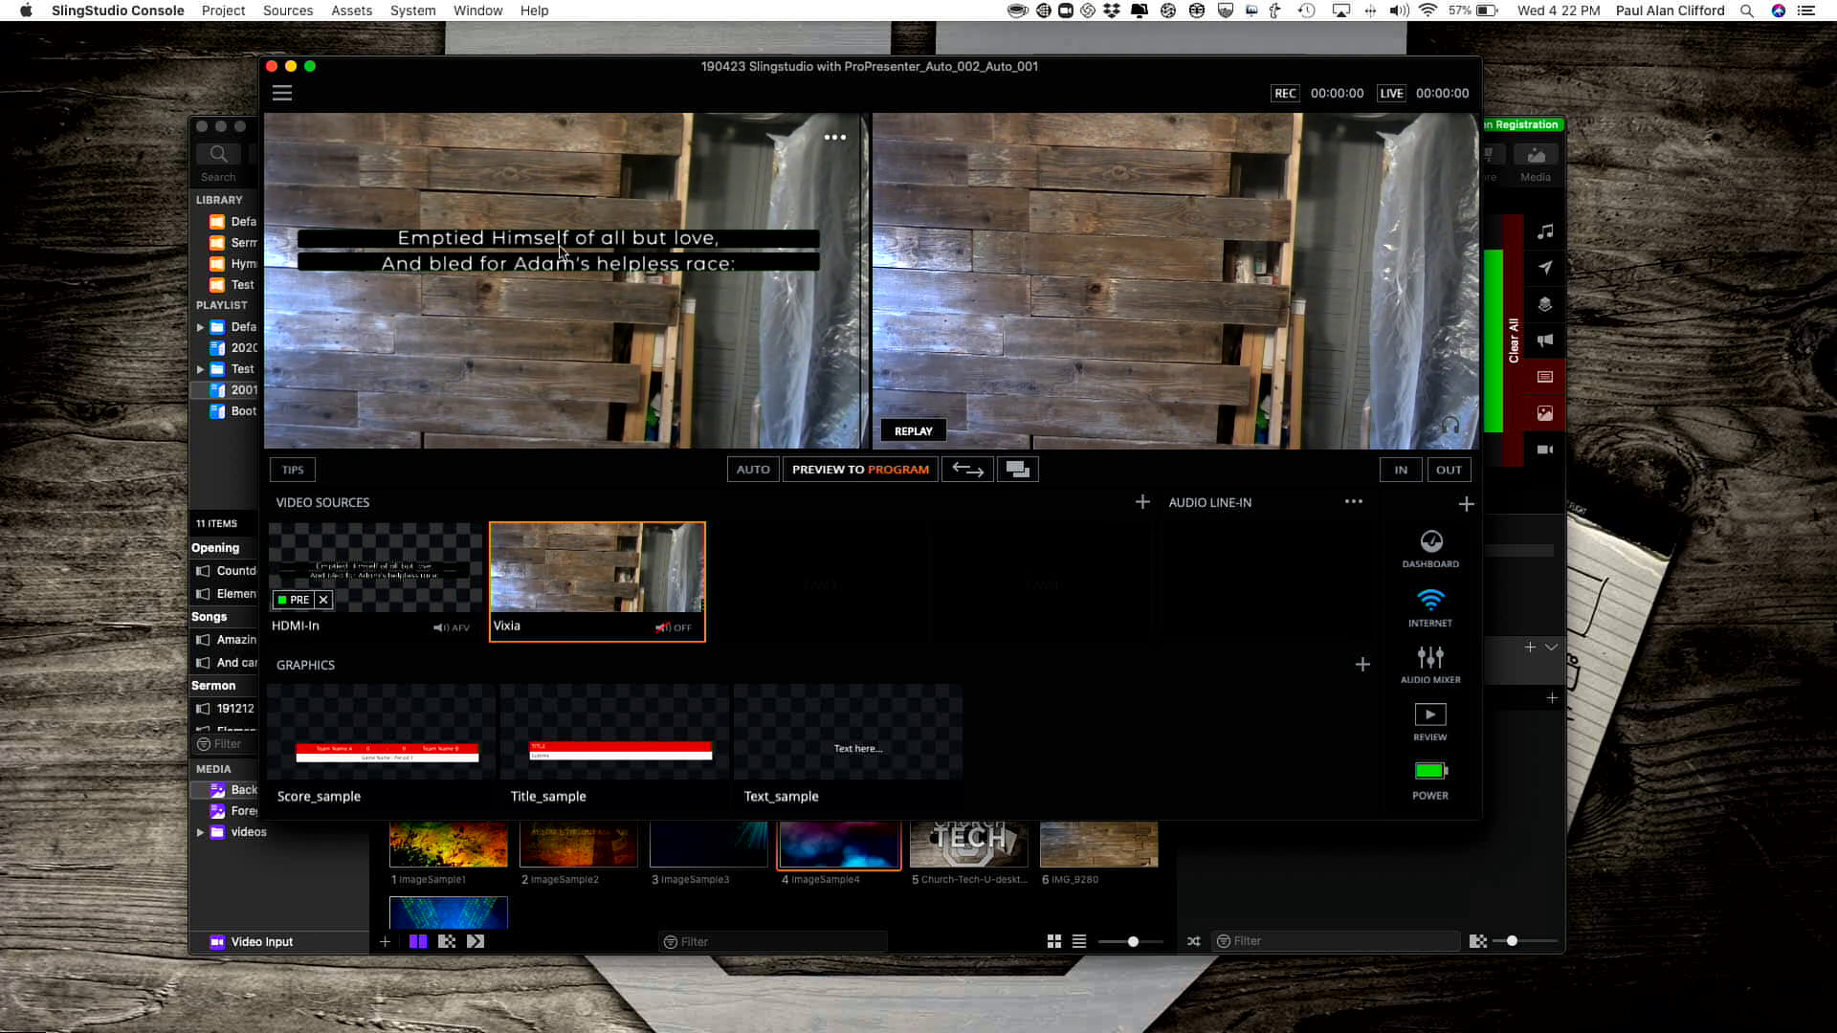
left_click(845, 473)
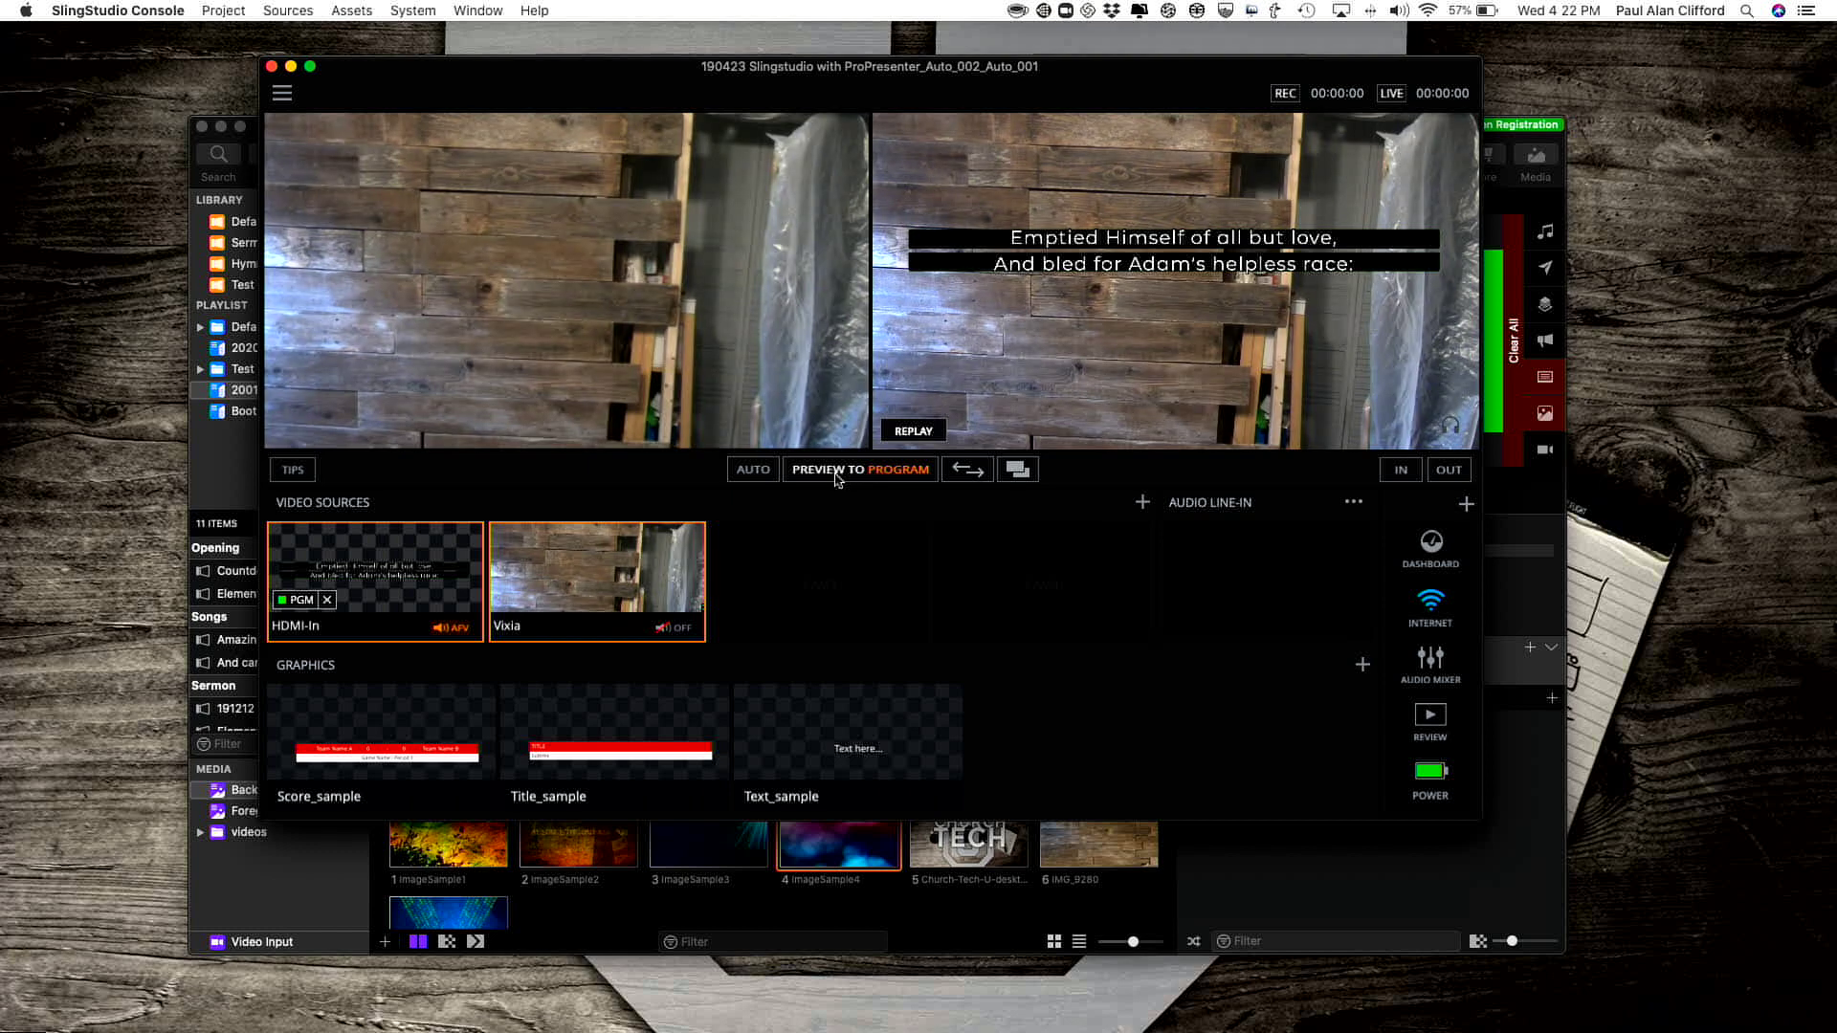
mouse_move(454, 566)
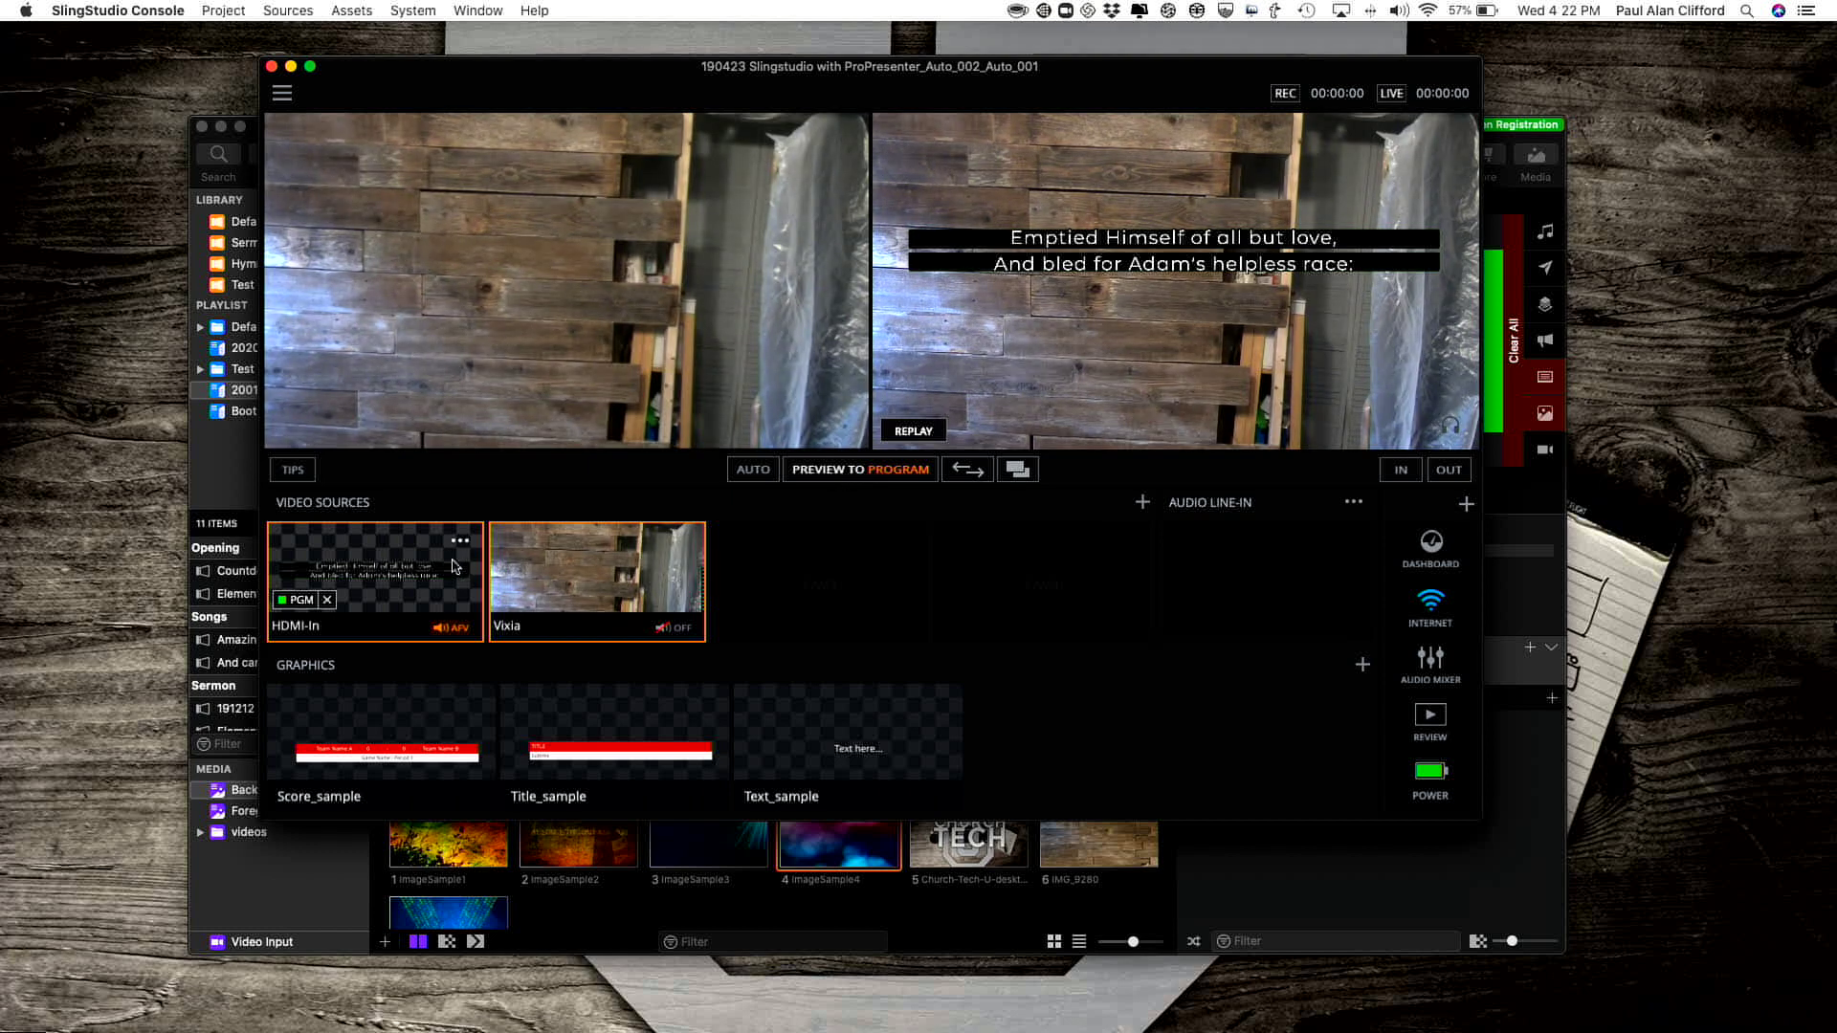